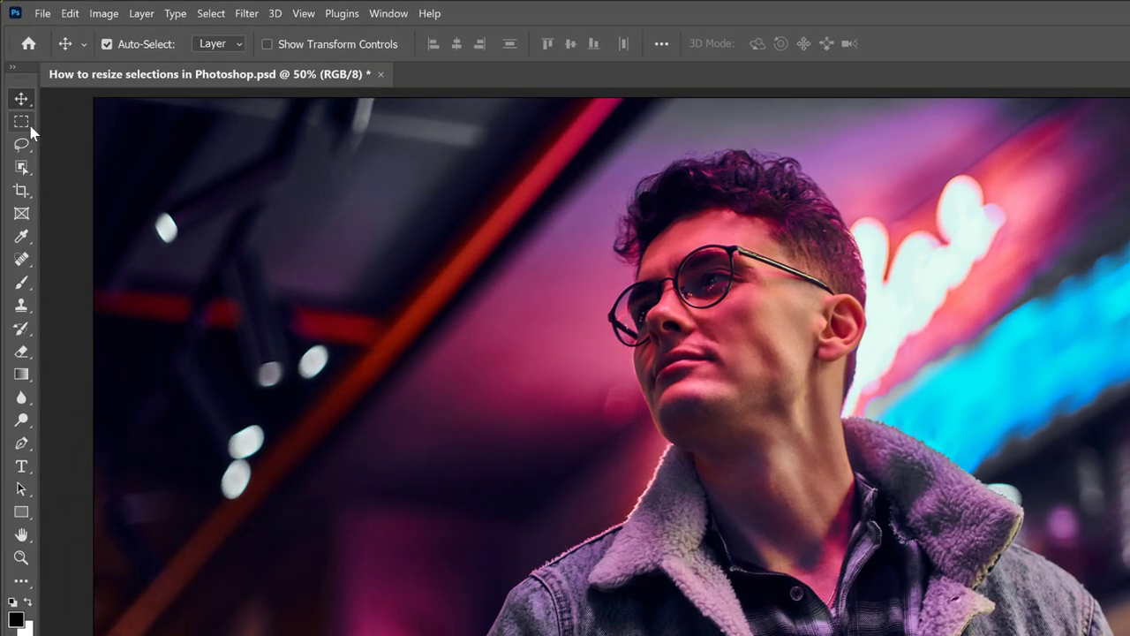
Draw a rectangular marquee selection enclosing the man's whole face and head.
click(31, 128)
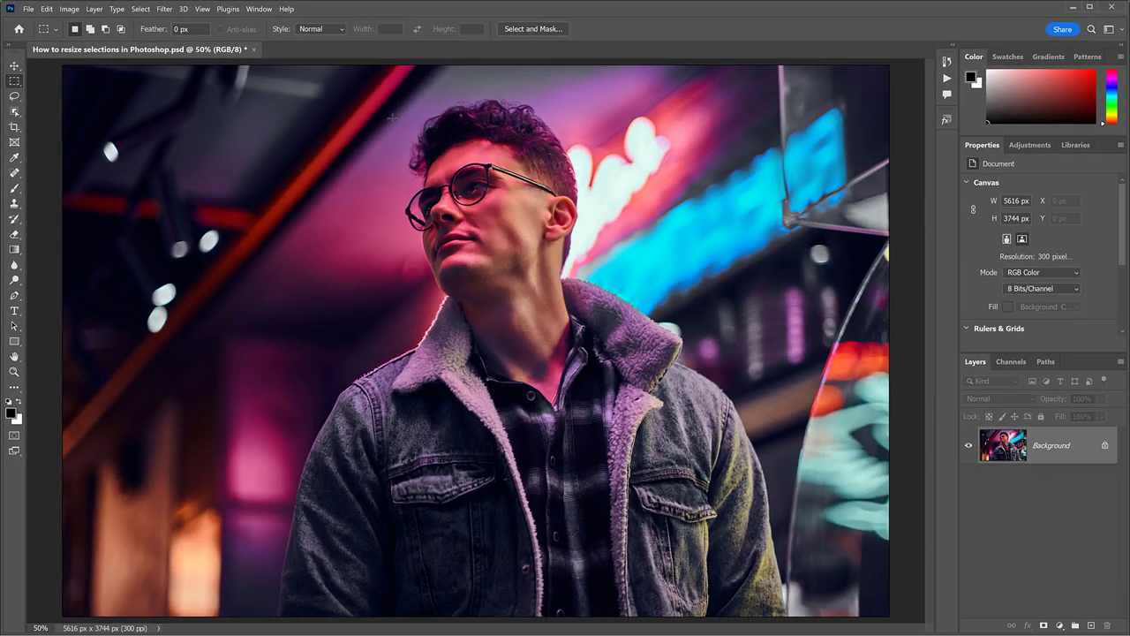
drag(590, 177, 837, 411)
drag(557, 275, 599, 324)
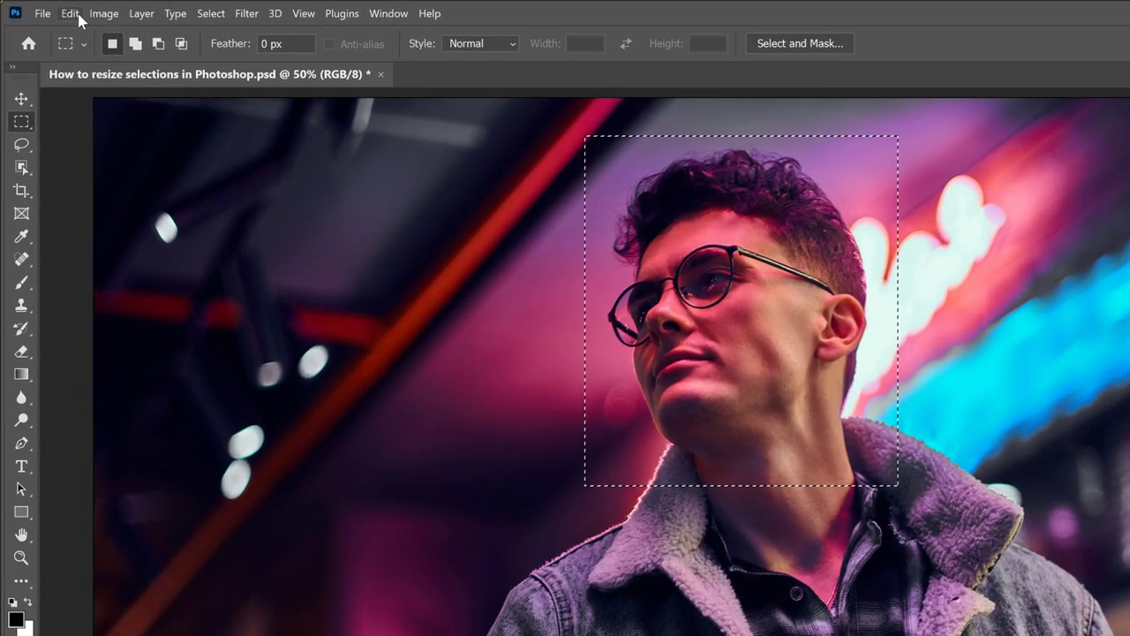
click(71, 14)
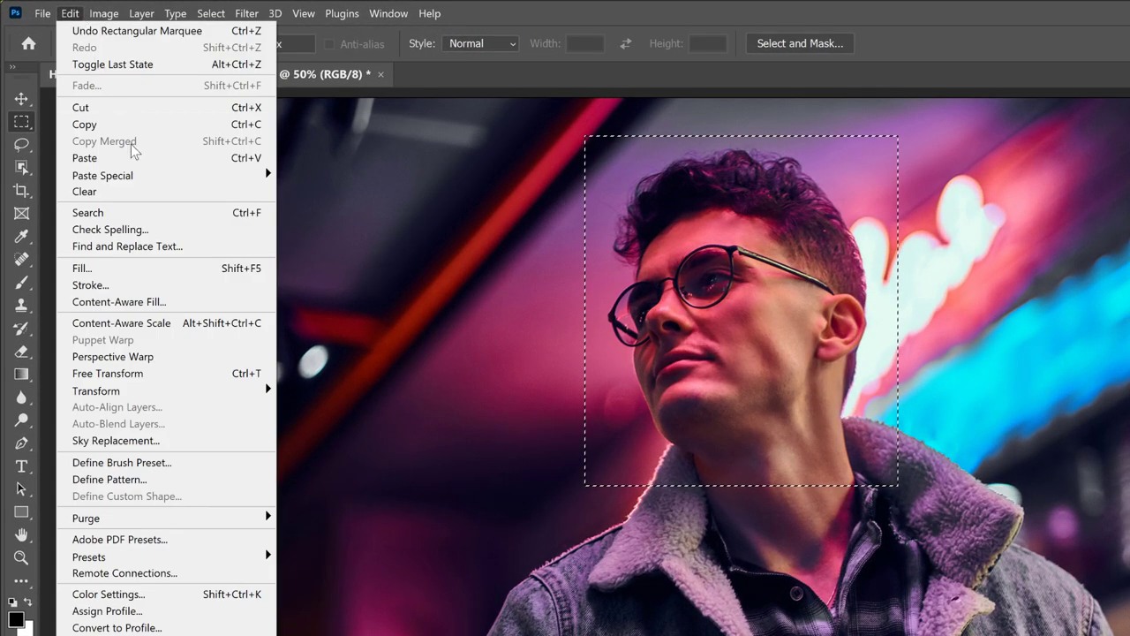
click(162, 378)
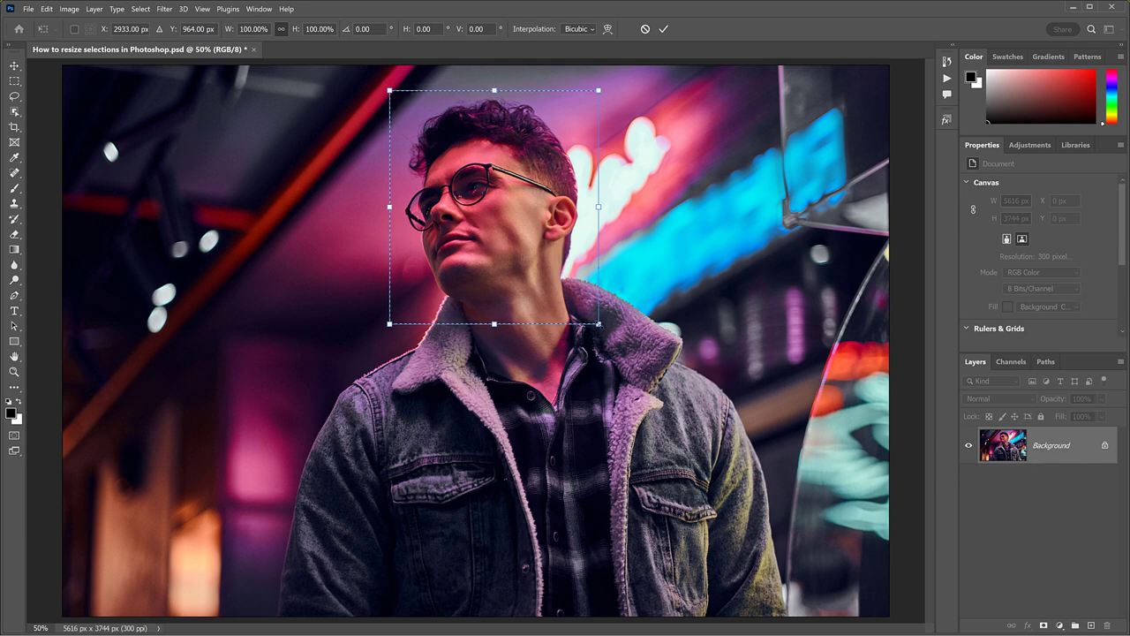
drag(598, 324, 699, 436)
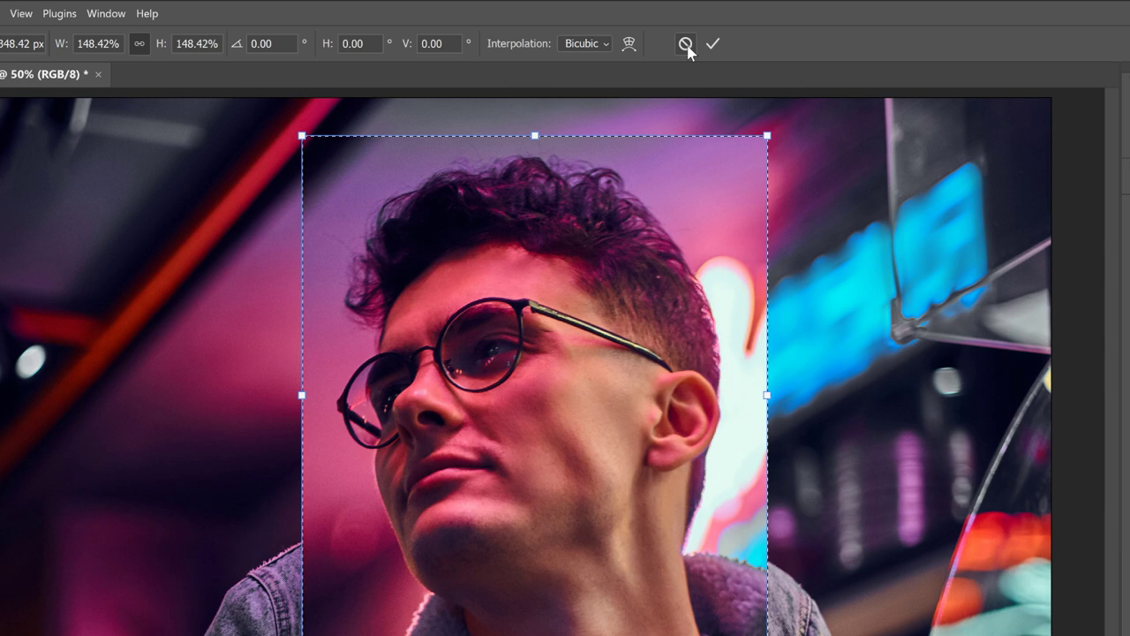
click(686, 44)
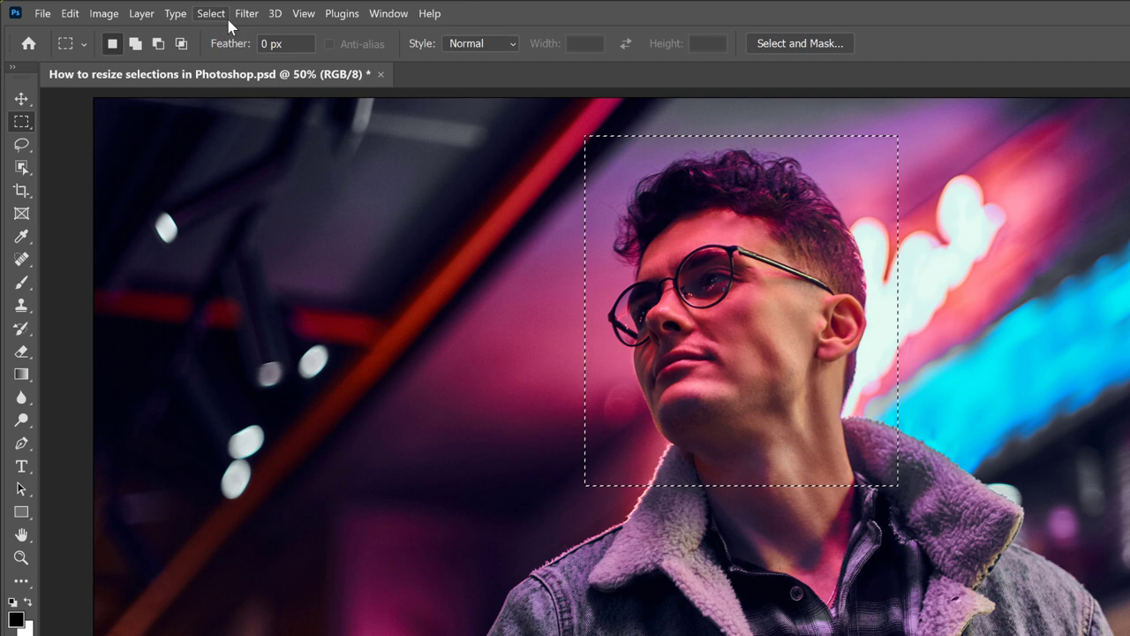
Start Transform Selection on the current selection so only its outline is transformed.
click(213, 14)
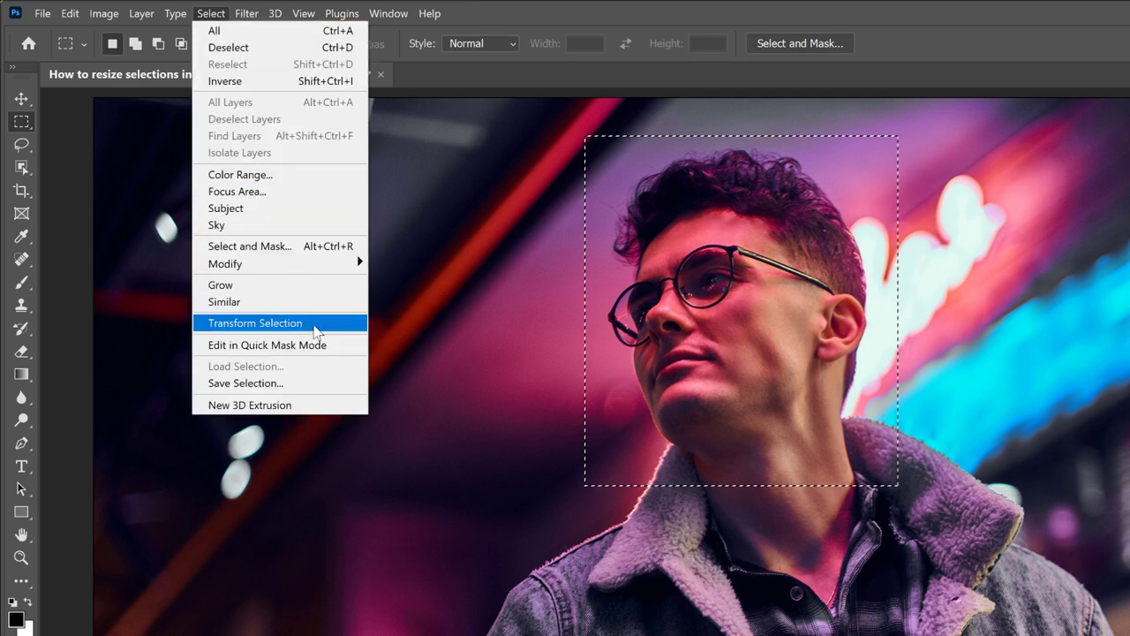
click(397, 291)
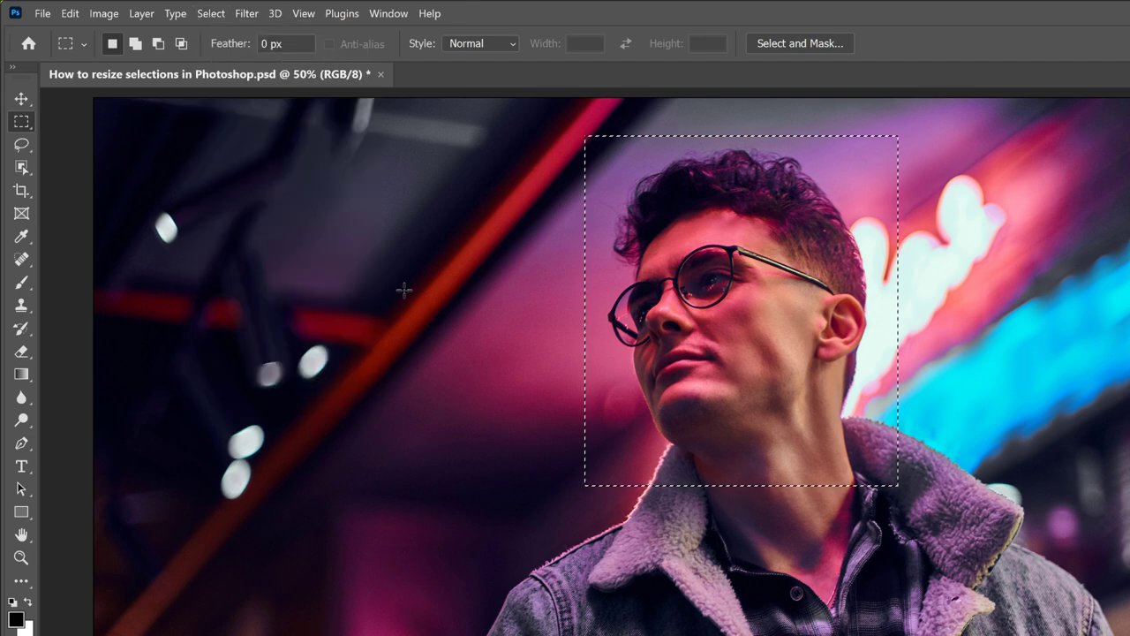
right_click(650, 195)
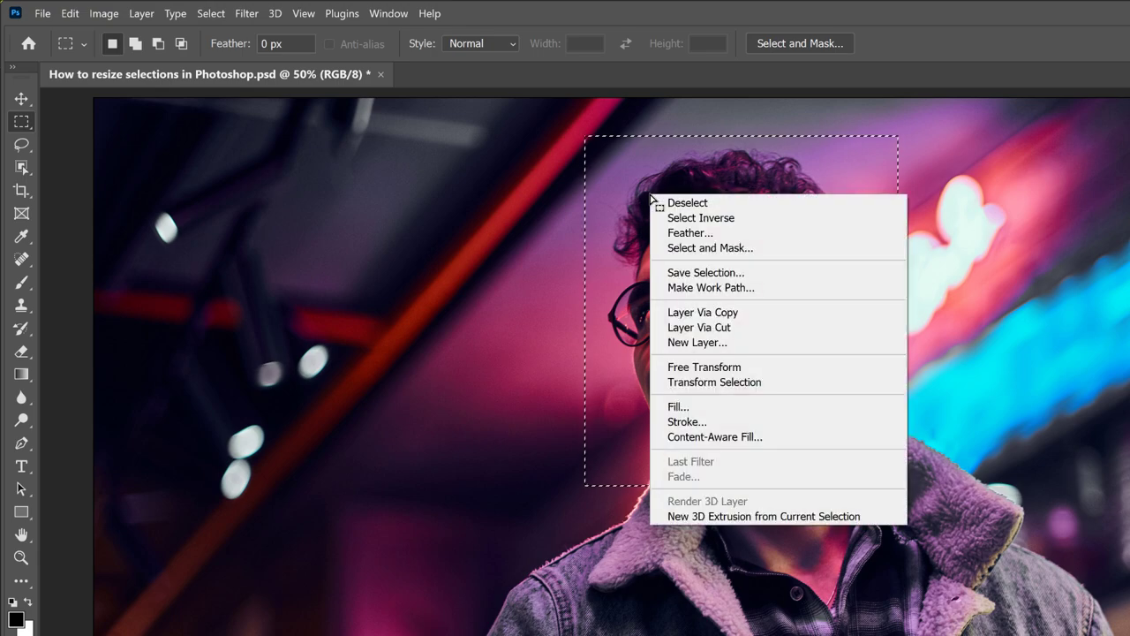
click(778, 385)
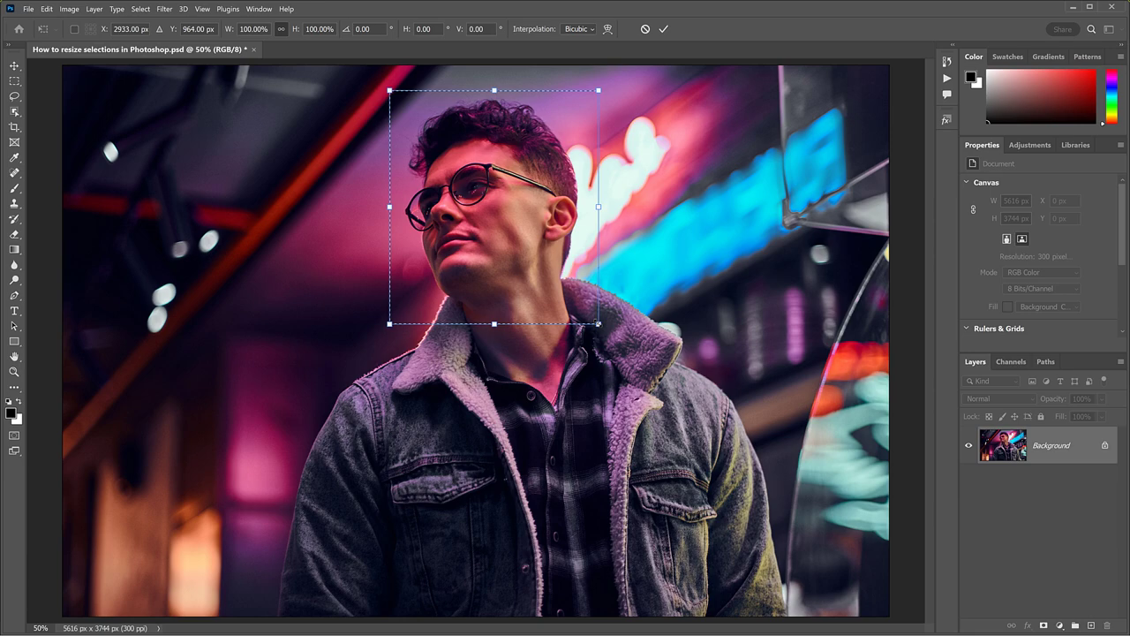
Resize and move the selection outline over the head to 99.23% width, 107.18% height, rotation undone to 0°.
mouse_move(599, 324)
mouse_down()
mouse_move(655, 328)
mouse_move(698, 435)
mouse_move(697, 405)
mouse_move(625, 345)
mouse_move(601, 300)
mouse_move(594, 319)
mouse_up()
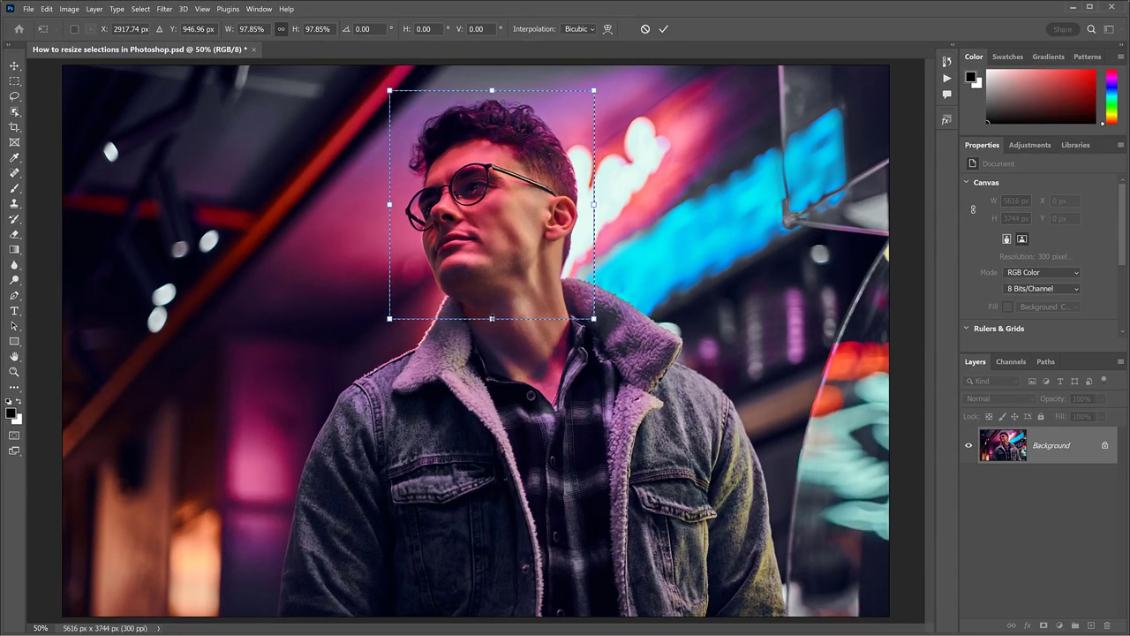
drag(560, 408, 560, 437)
drag(491, 346, 492, 458)
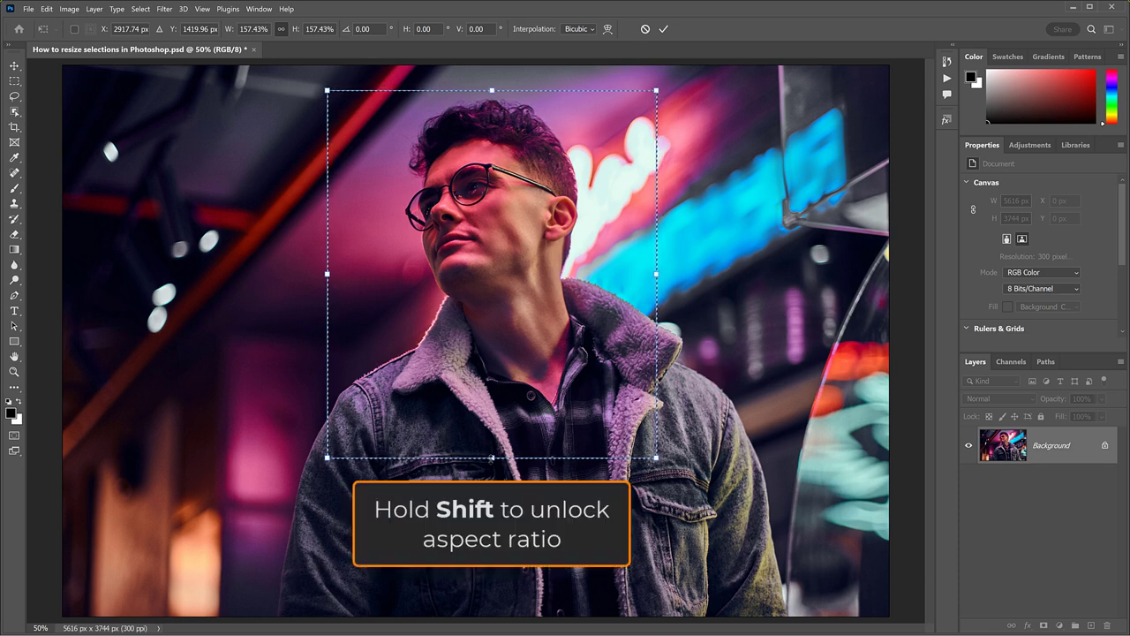
drag(492, 458, 492, 340)
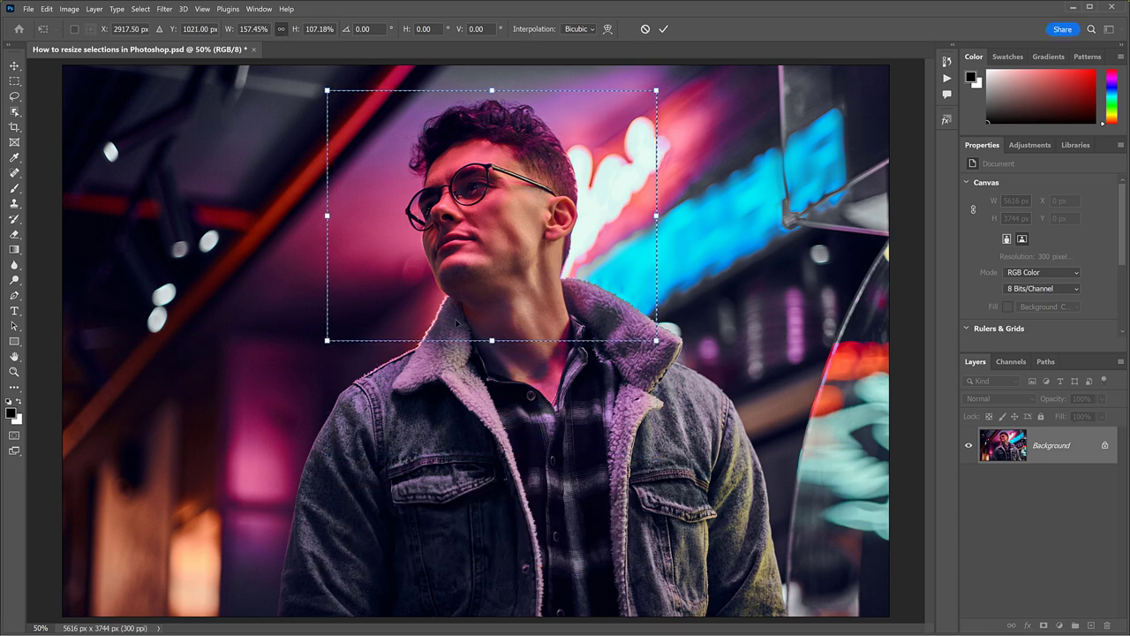
drag(328, 215, 386, 215)
drag(656, 214, 593, 215)
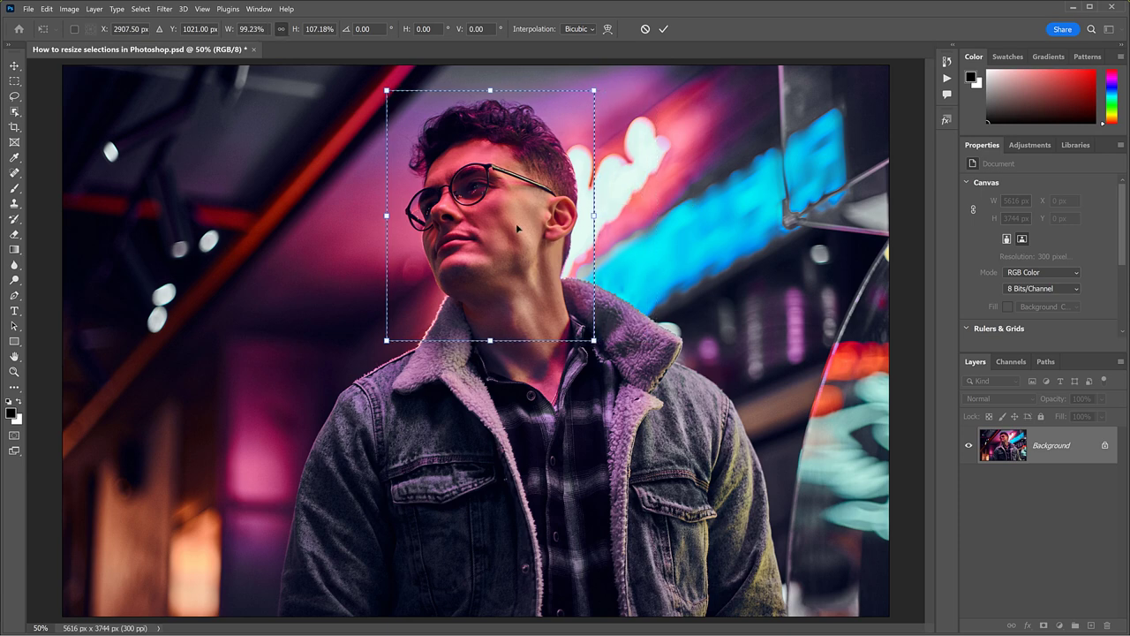
mouse_move(496, 224)
mouse_down()
mouse_move(330, 224)
mouse_move(649, 227)
mouse_move(520, 228)
mouse_move(490, 216)
mouse_move(500, 226)
mouse_up()
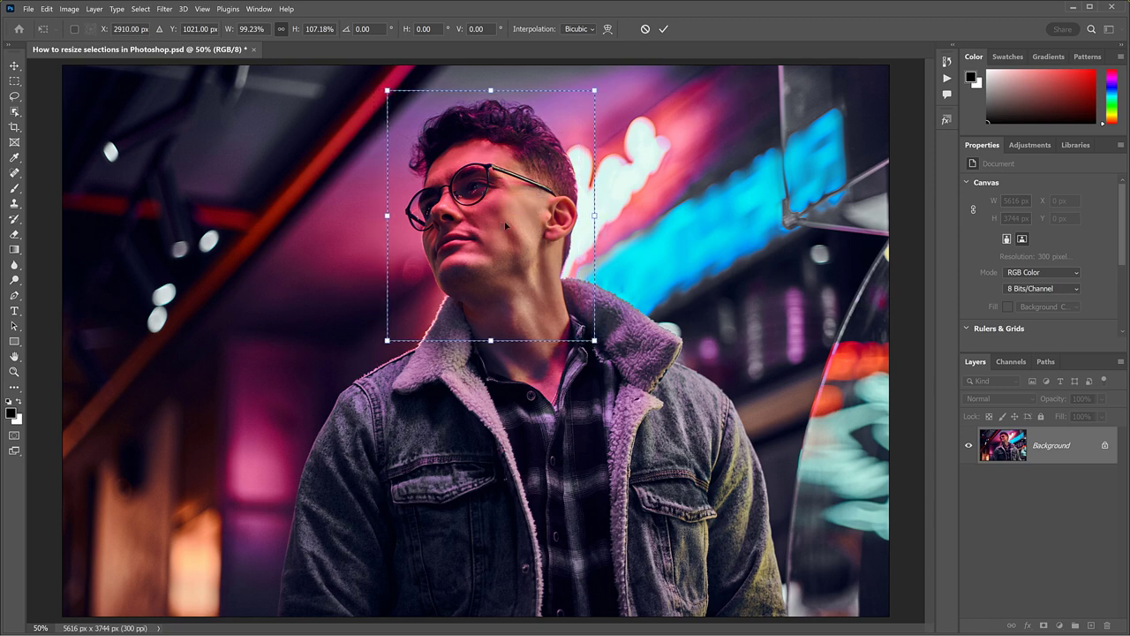
drag(608, 212, 598, 305)
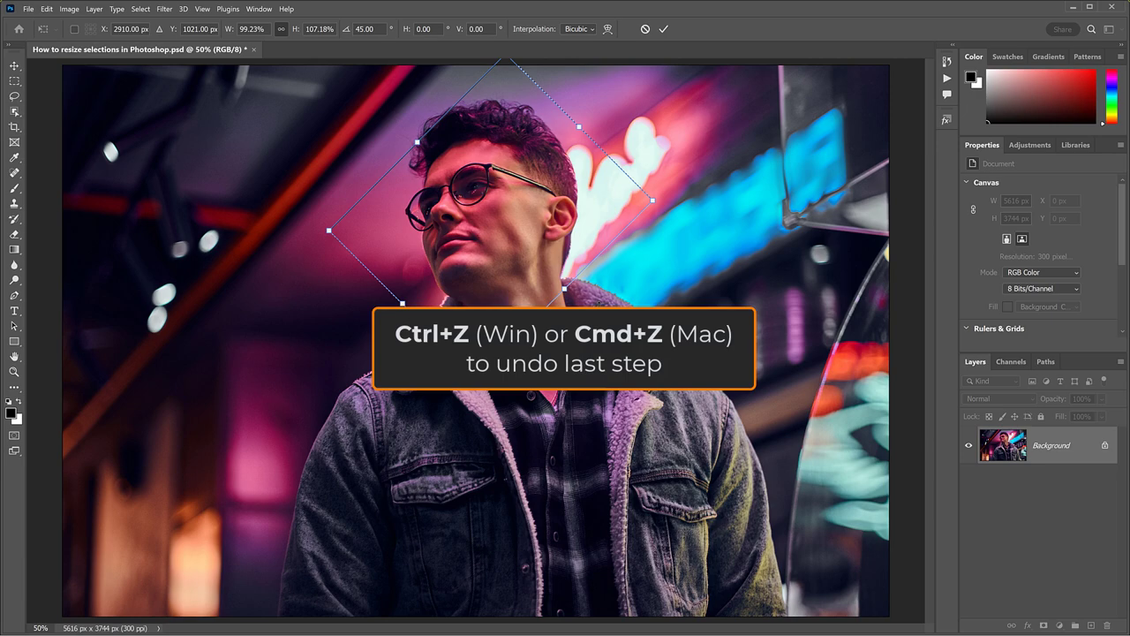
key(ctrl+z)
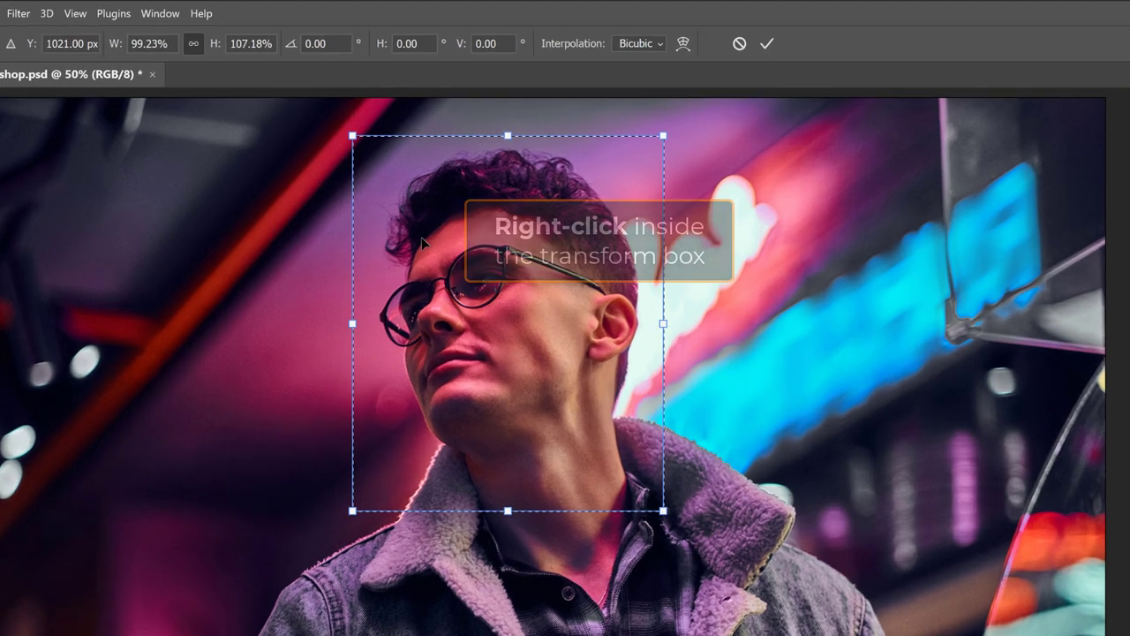
right_click(422, 242)
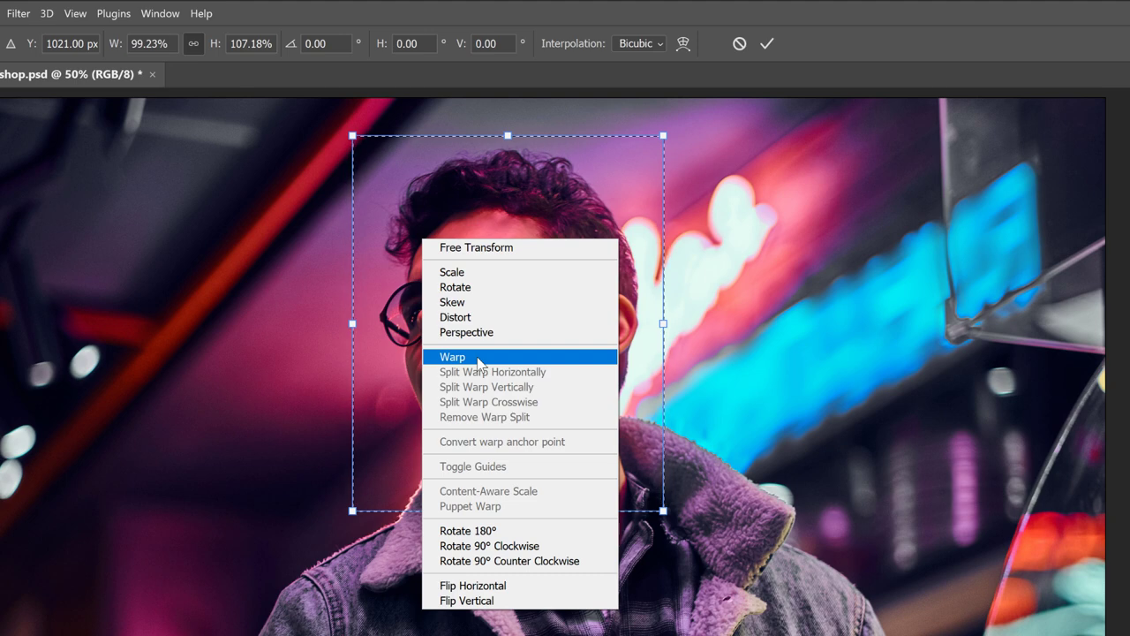
click(482, 304)
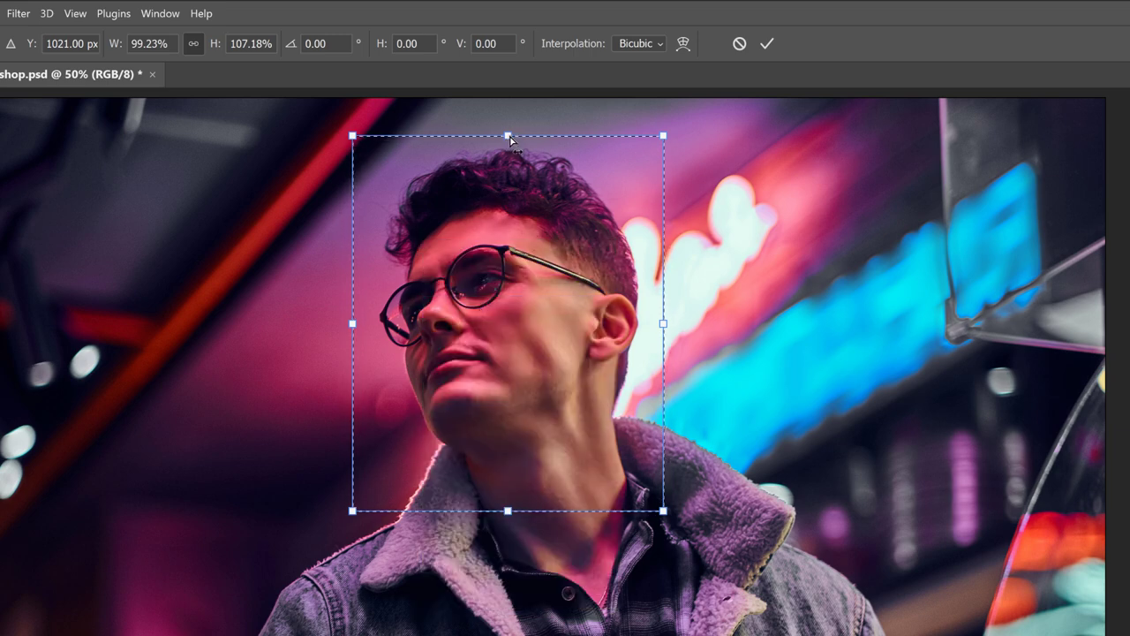
drag(508, 137, 420, 139)
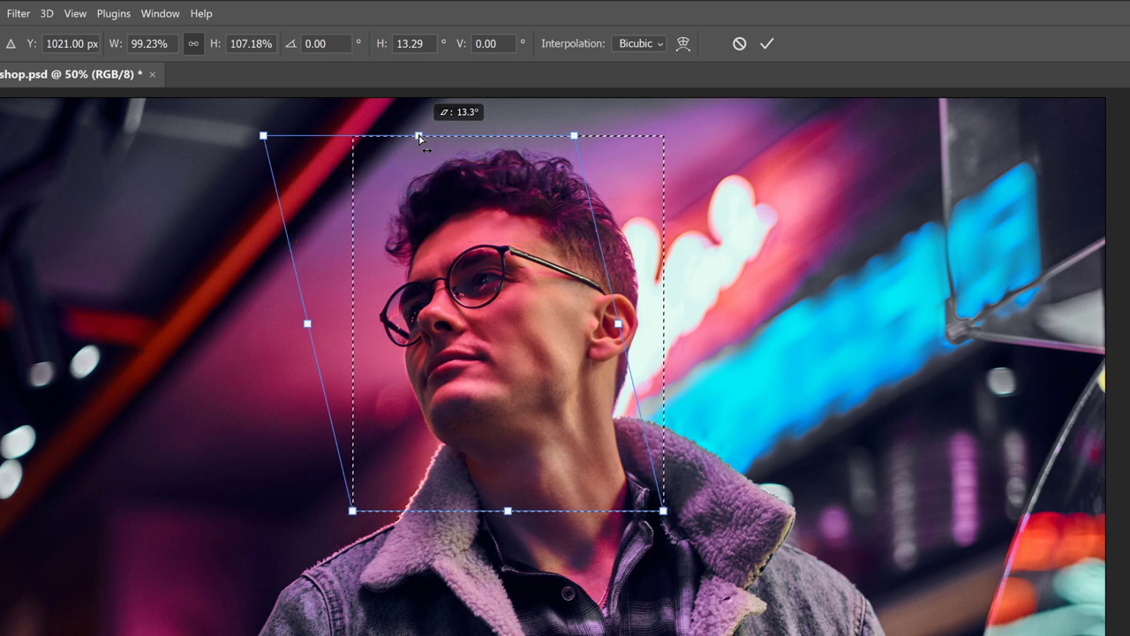
mouse_move(421, 139)
mouse_down()
mouse_move(611, 146)
mouse_move(411, 134)
mouse_up()
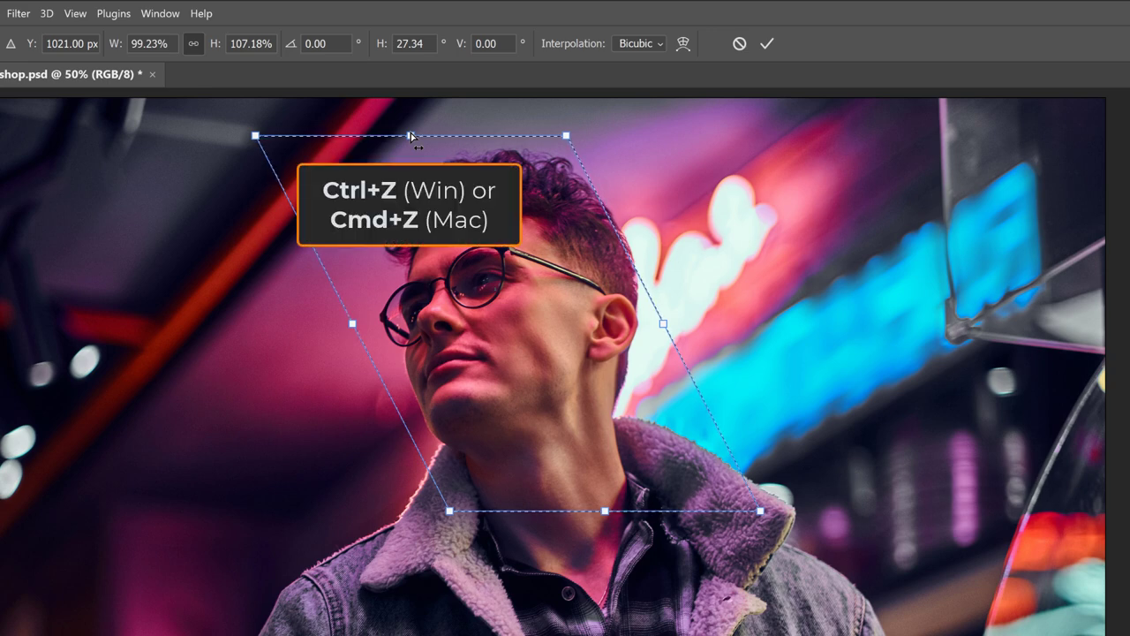
key(ctrl+z)
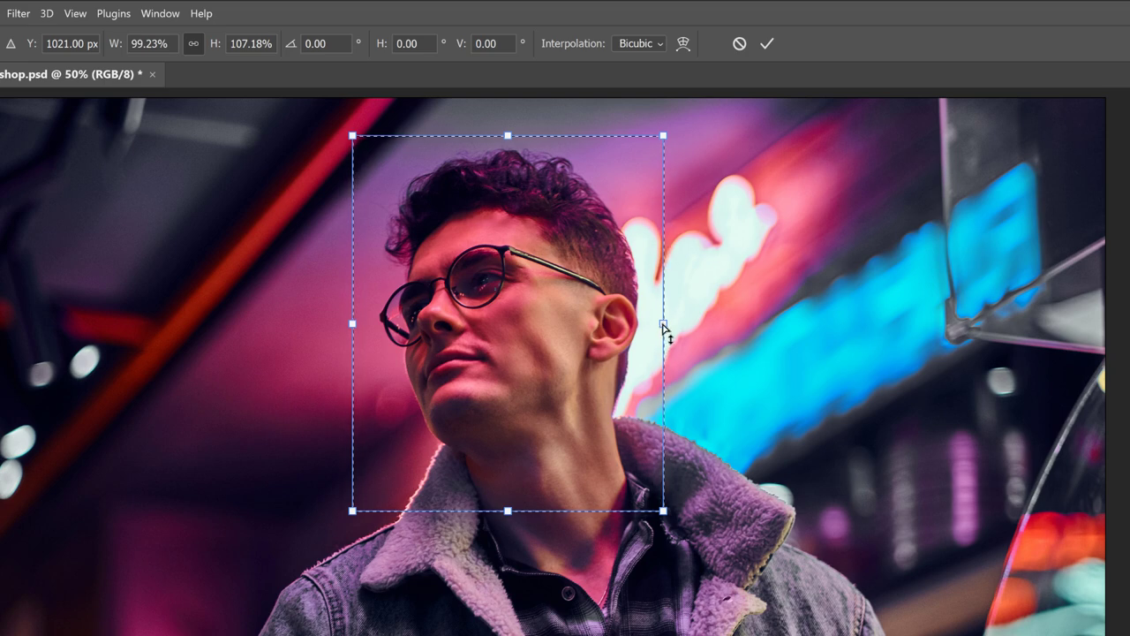
drag(665, 328, 666, 291)
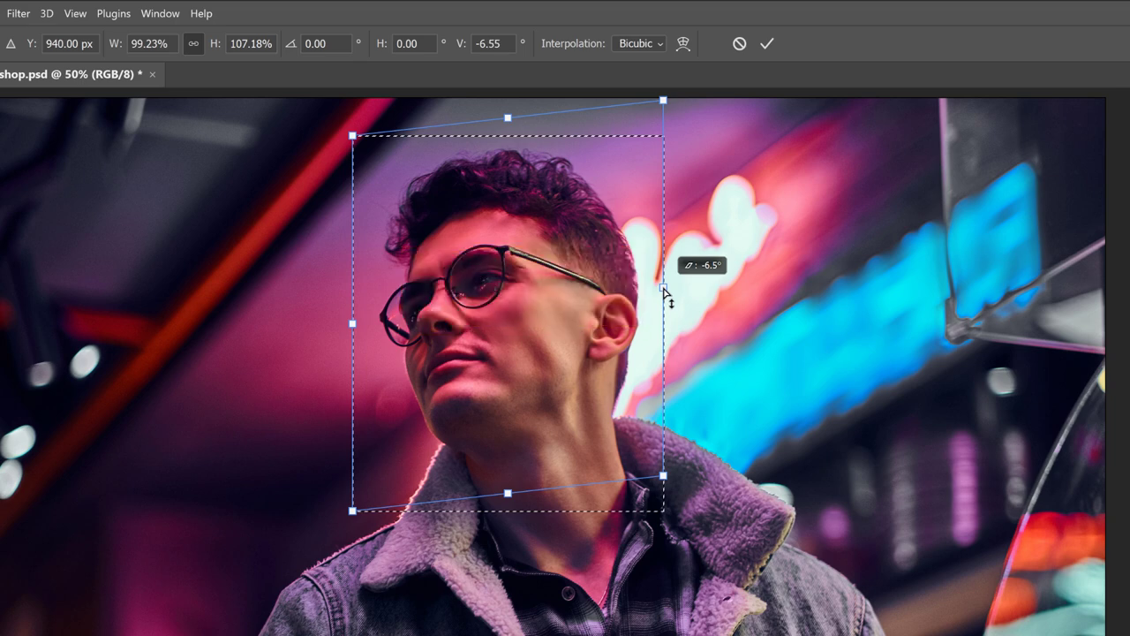
drag(666, 292, 664, 324)
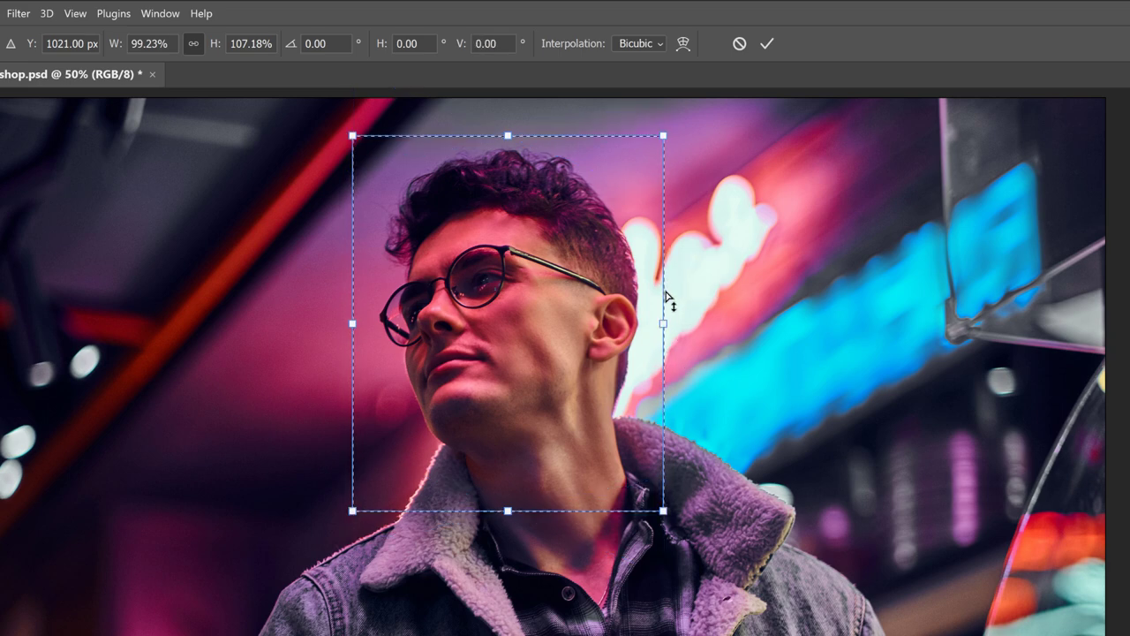
right_click(429, 215)
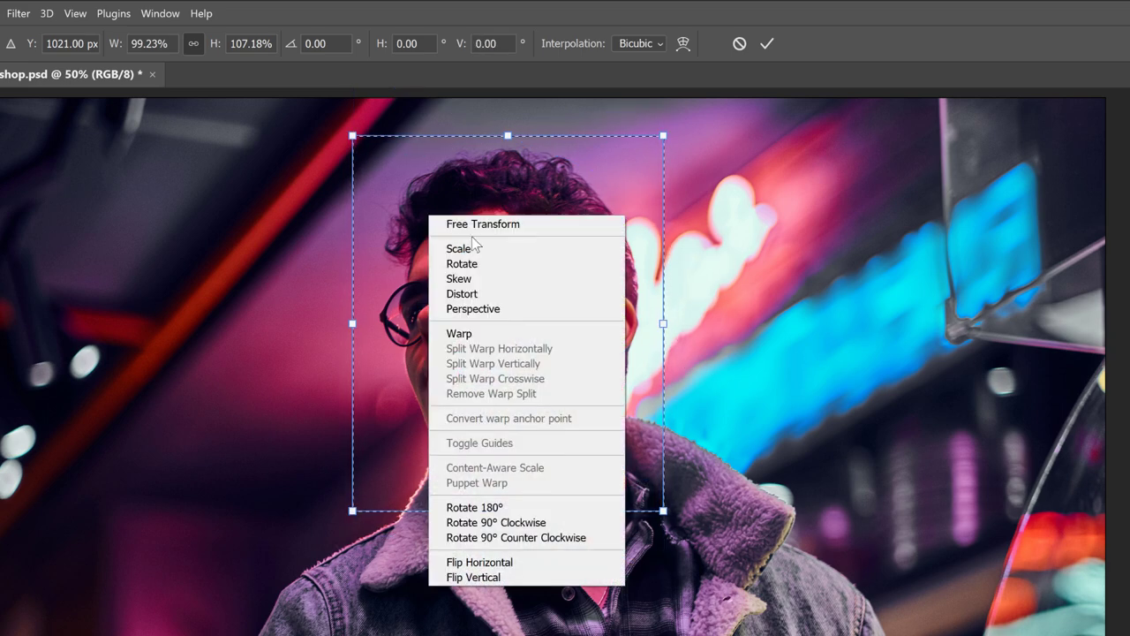
click(492, 295)
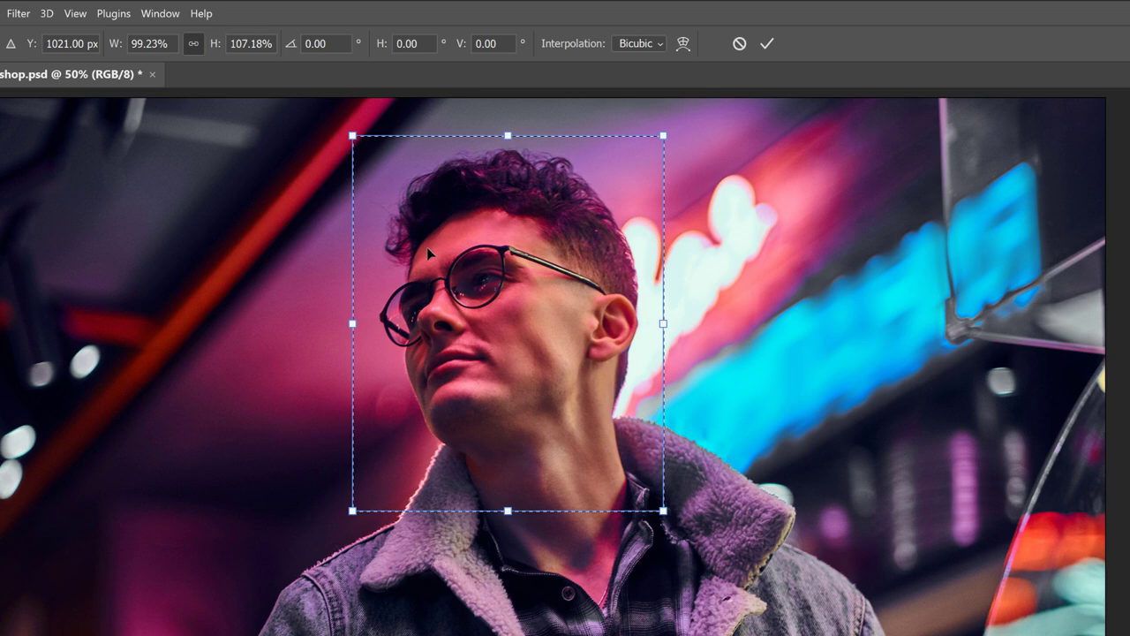
drag(353, 137, 257, 183)
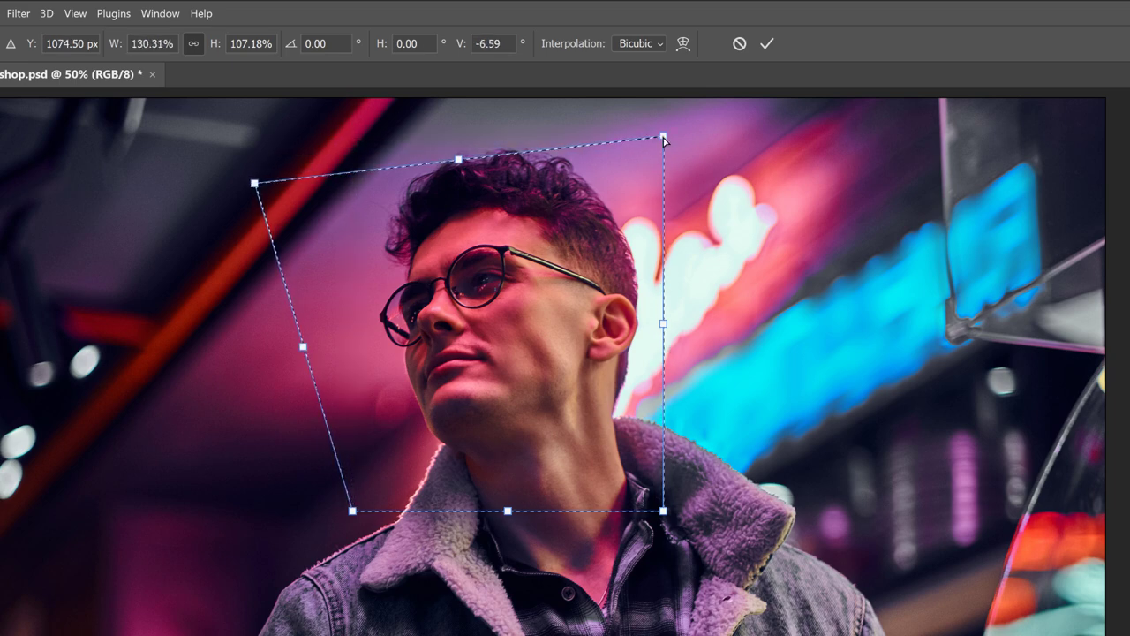
drag(663, 138, 615, 192)
drag(663, 510, 820, 413)
drag(352, 510, 399, 473)
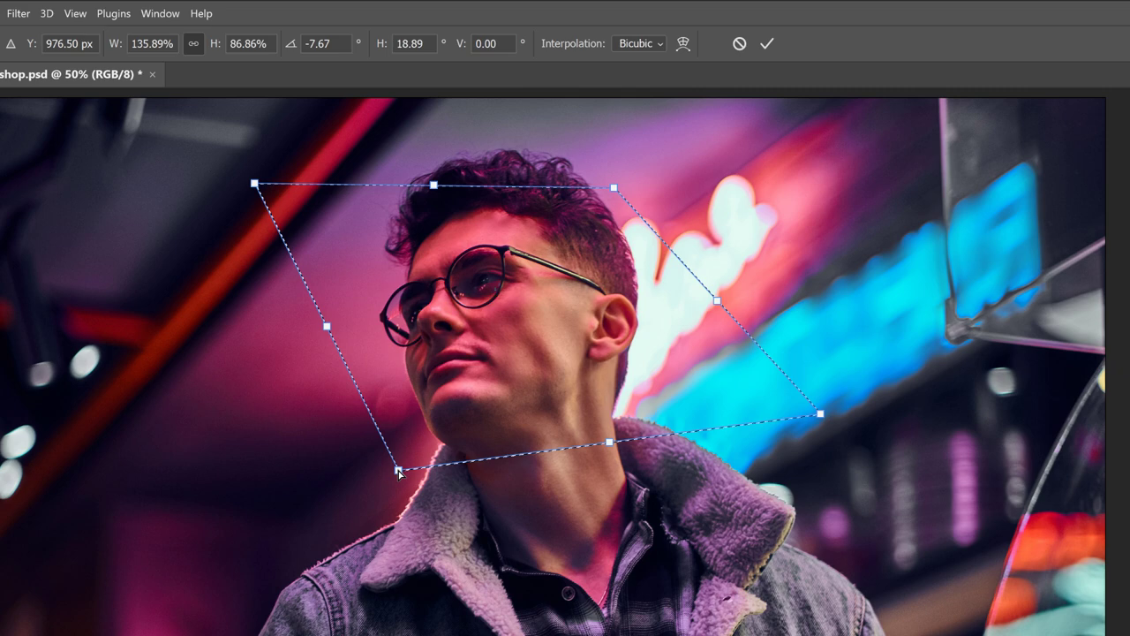
key(ctrl+z)
key(ctrl+z)
key(ctrl+z)
key(ctrl+z)
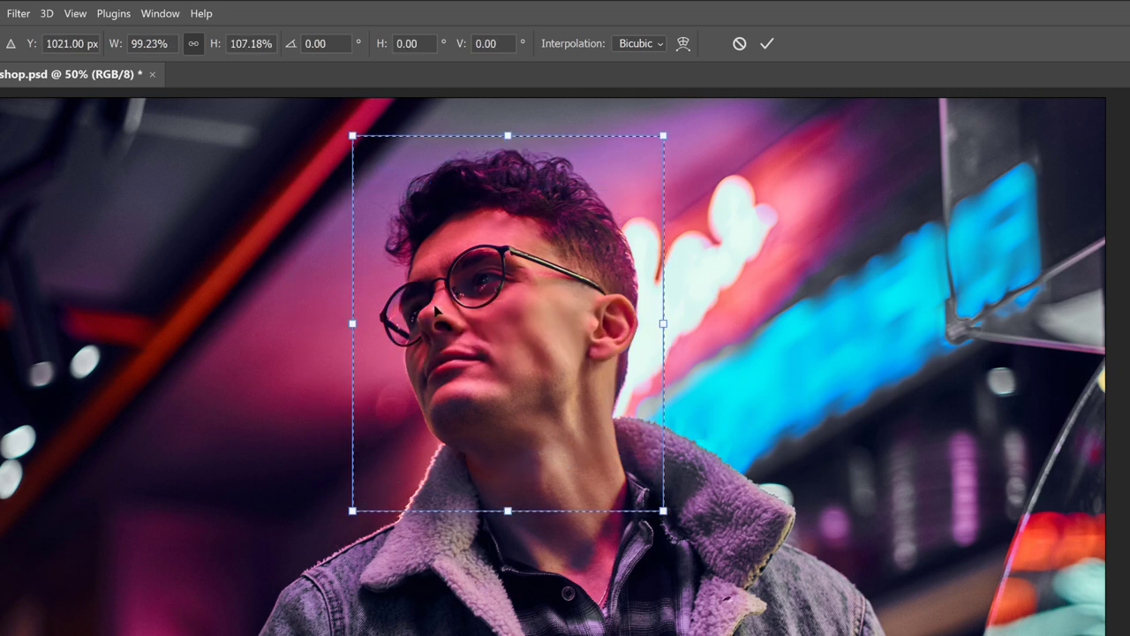
right_click(432, 245)
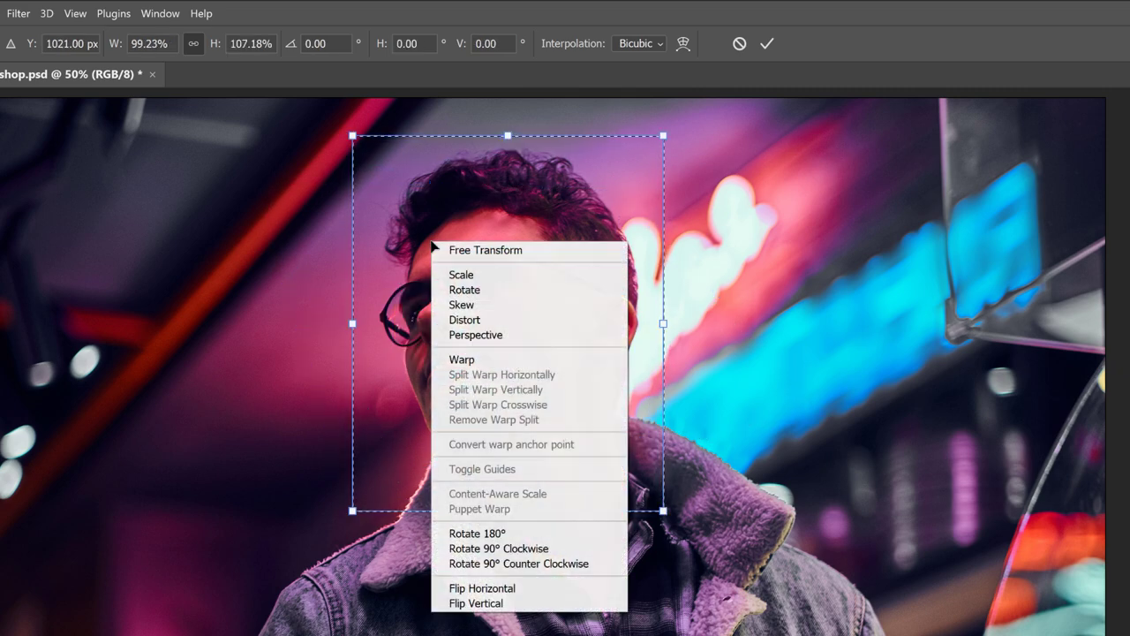
click(514, 337)
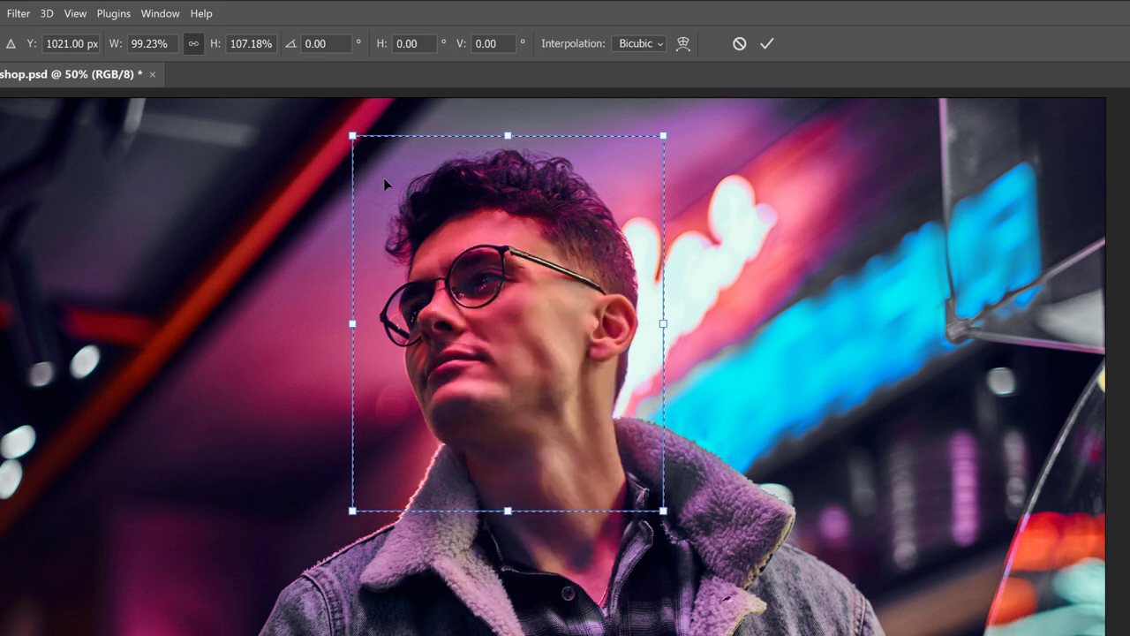
drag(353, 137, 446, 144)
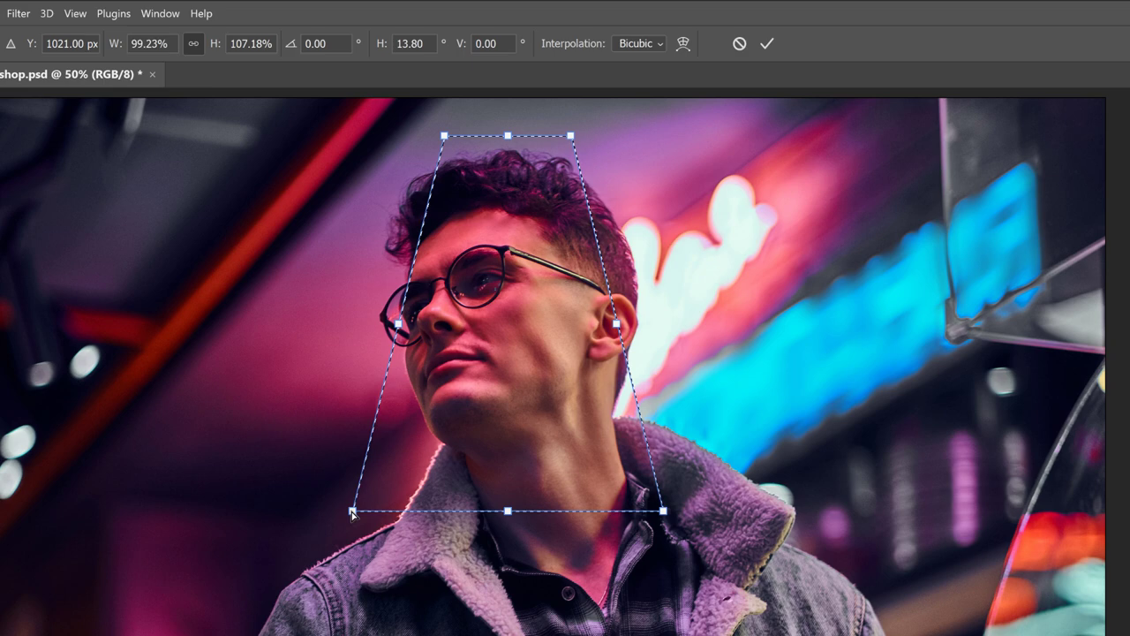
drag(352, 512, 256, 421)
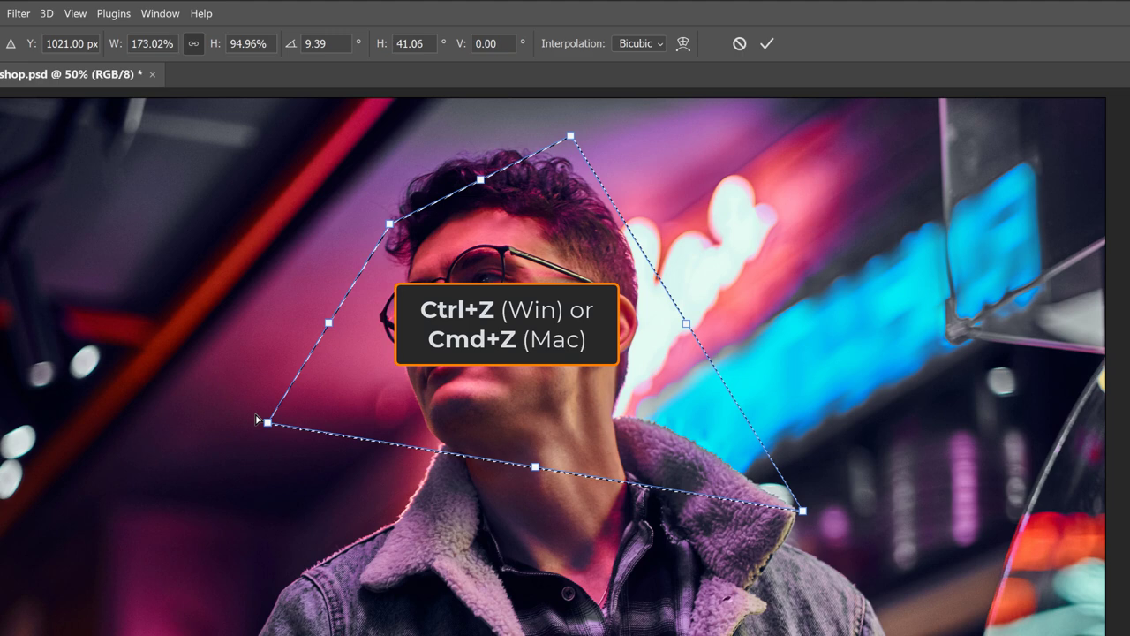
key(ctrl+z)
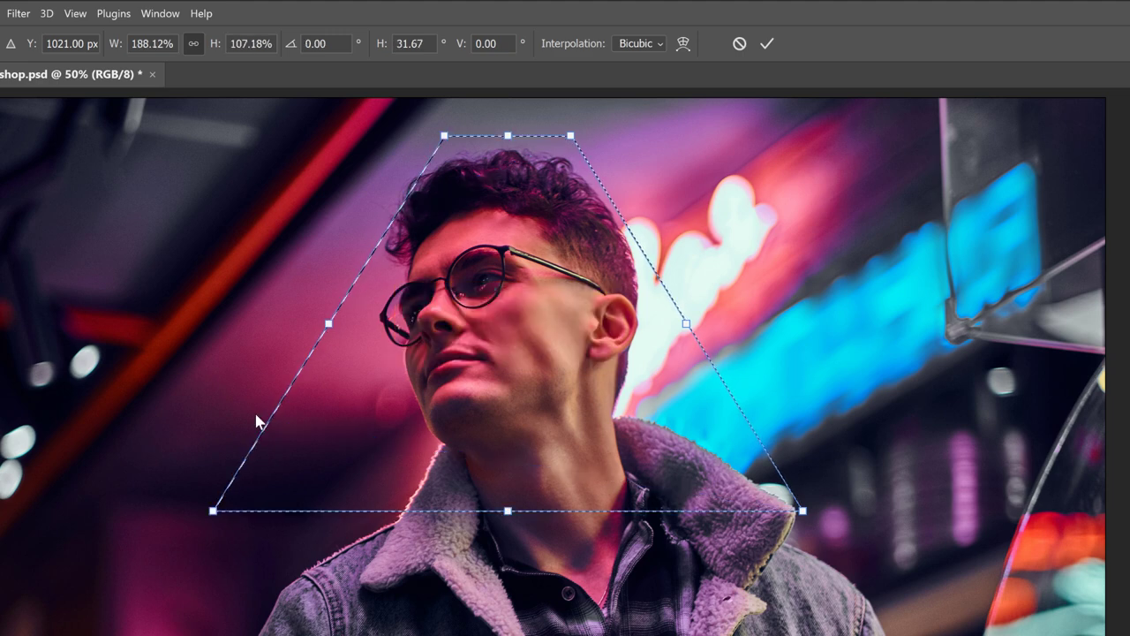
key(ctrl+z)
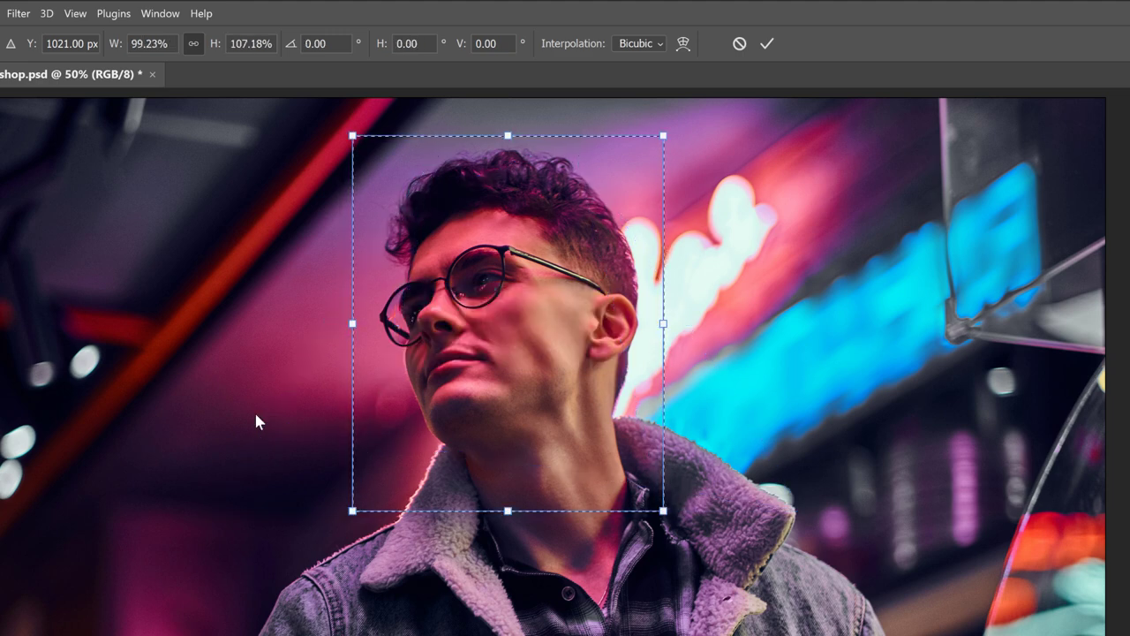
Switch the selection transform to Warp and pull the four grid corners outward.
right_click(431, 221)
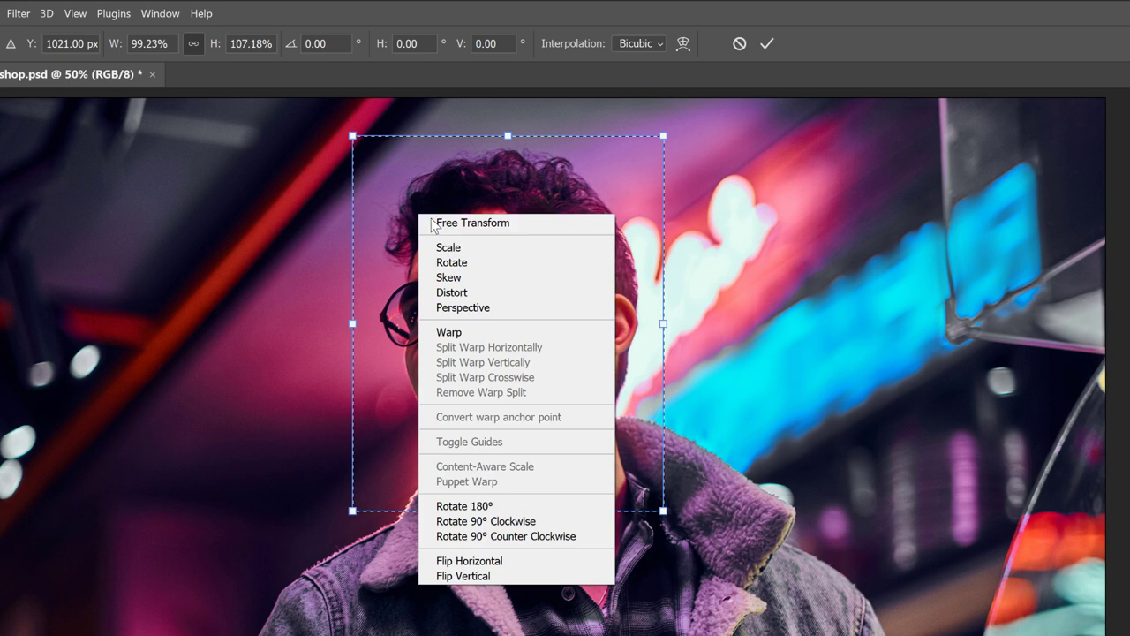
click(477, 332)
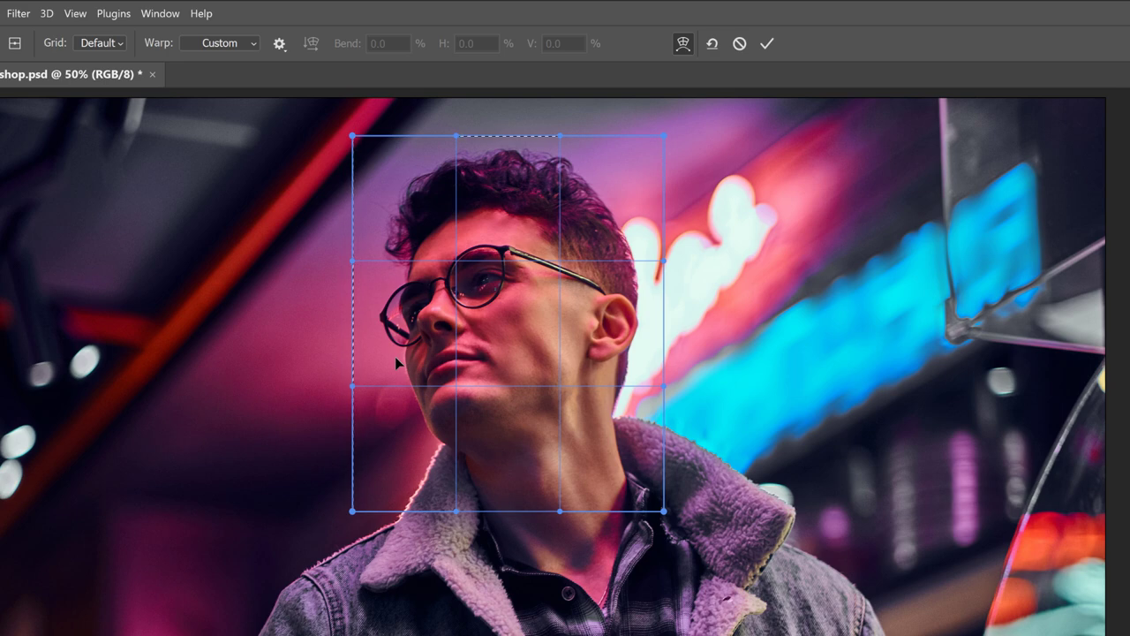
drag(352, 137, 272, 158)
drag(664, 137, 752, 160)
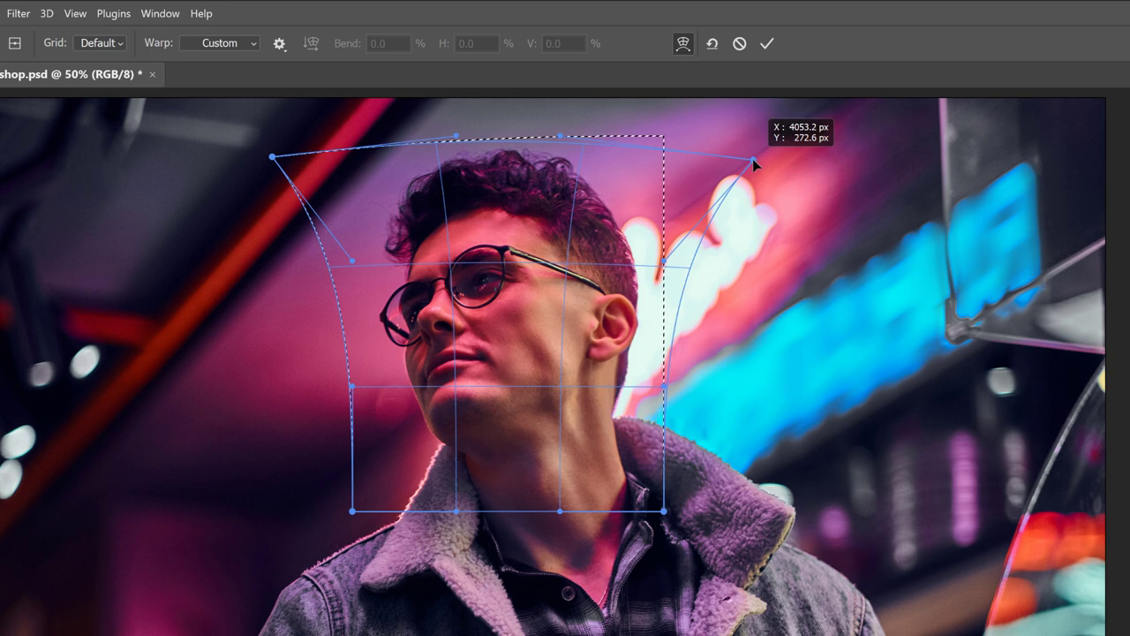
drag(665, 511, 755, 530)
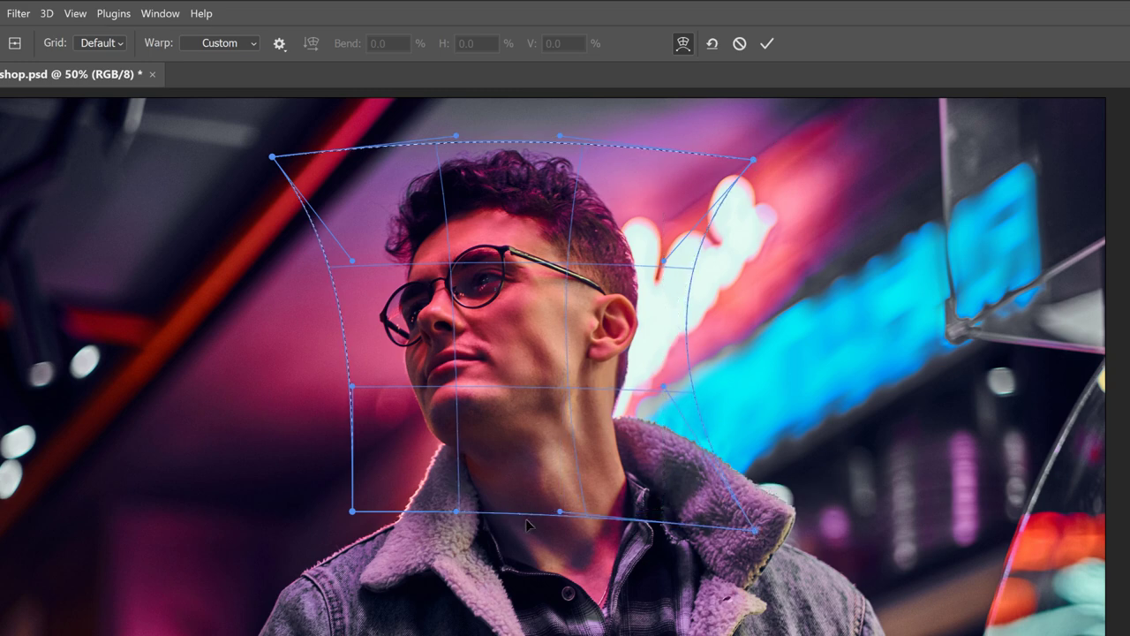
drag(352, 510, 291, 530)
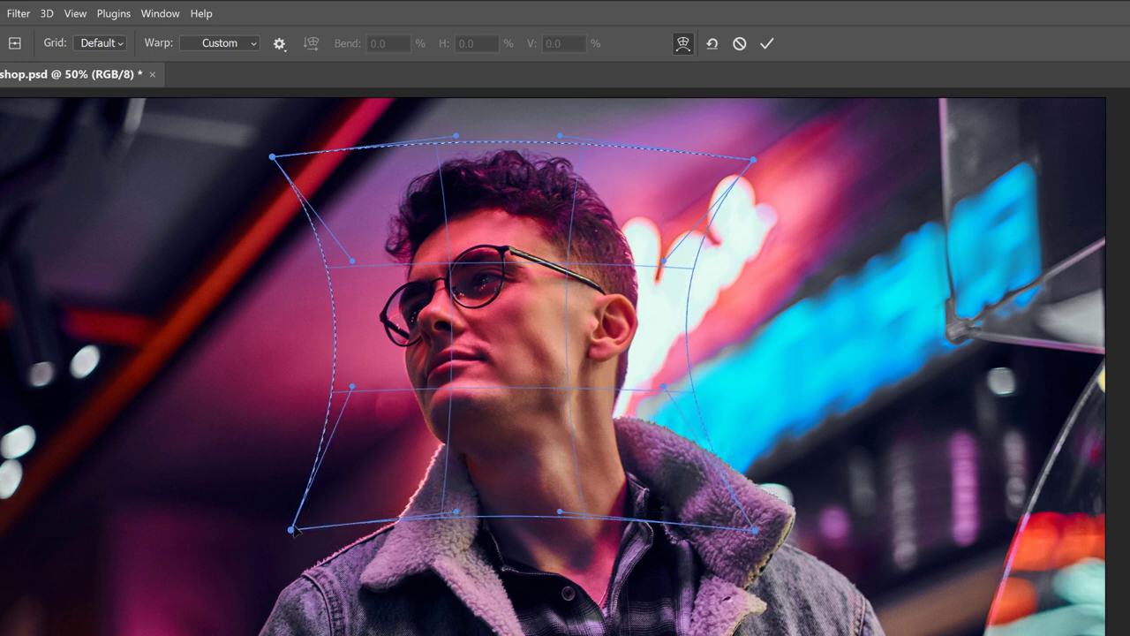
Curve the warp edges, bulging the top and bottom outward and pinching the sides near the face.
drag(352, 261, 191, 291)
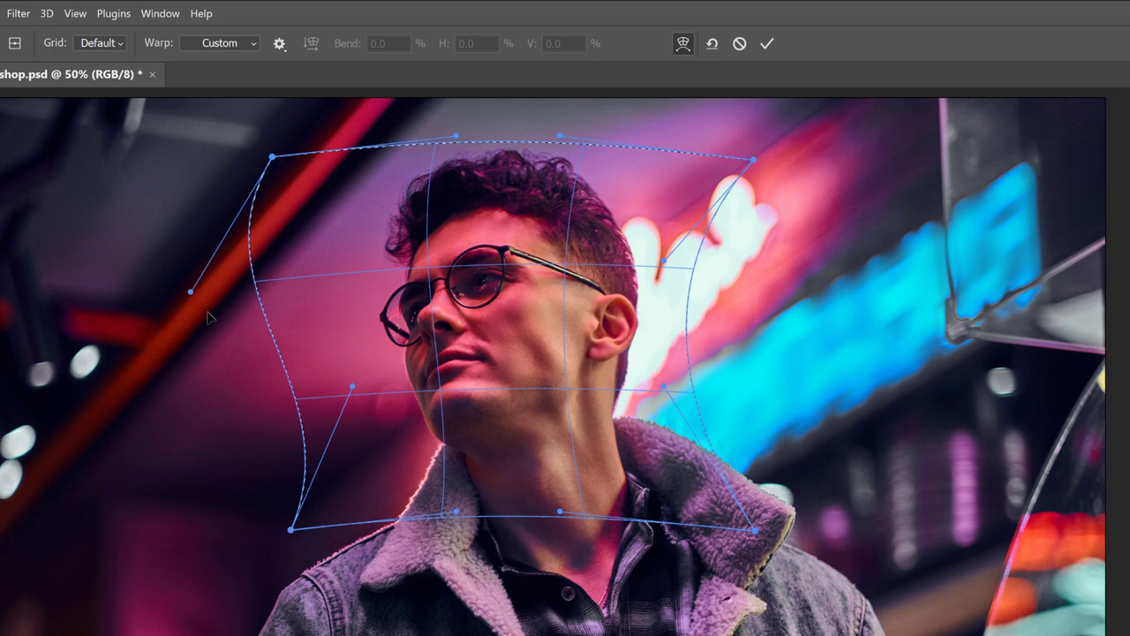
drag(353, 386, 418, 351)
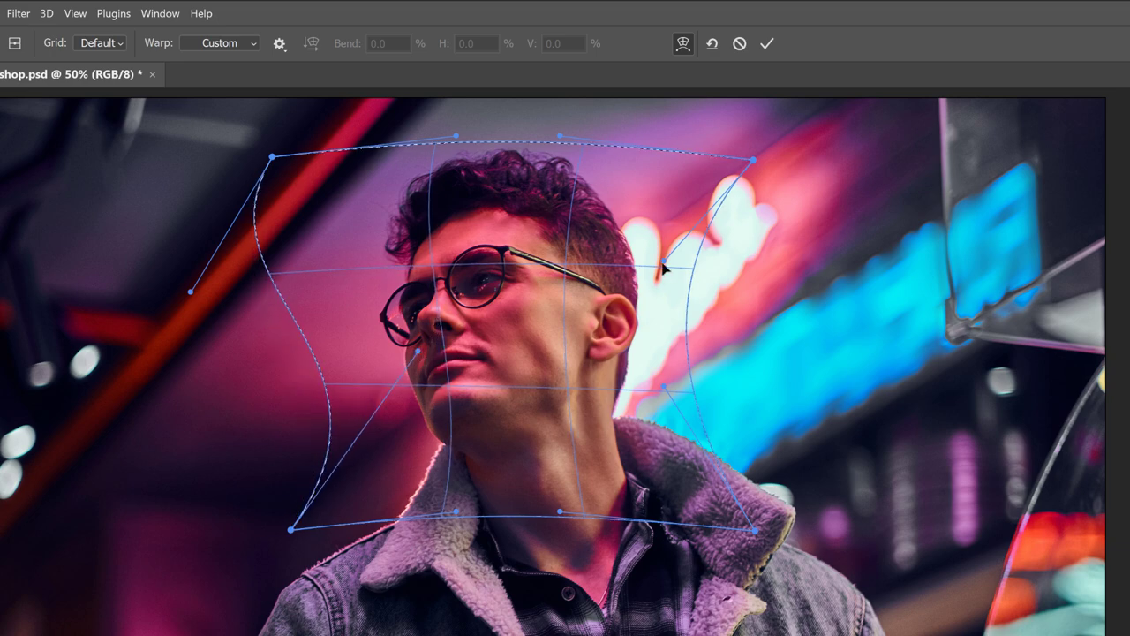
drag(662, 263, 843, 283)
drag(634, 369, 602, 343)
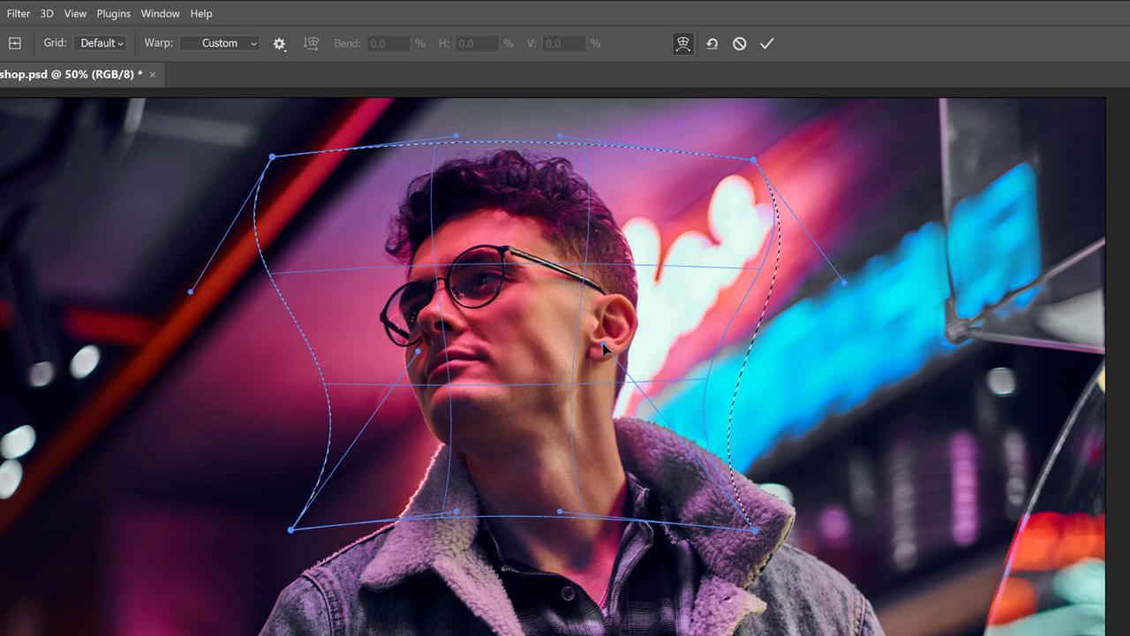
drag(521, 512, 516, 565)
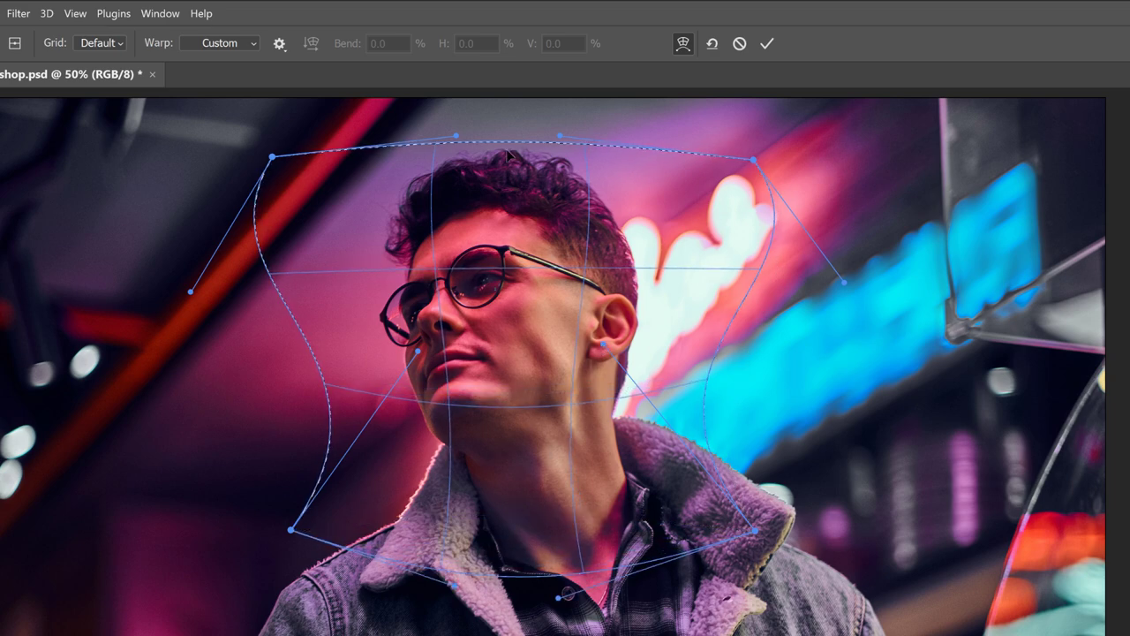
drag(508, 146, 508, 137)
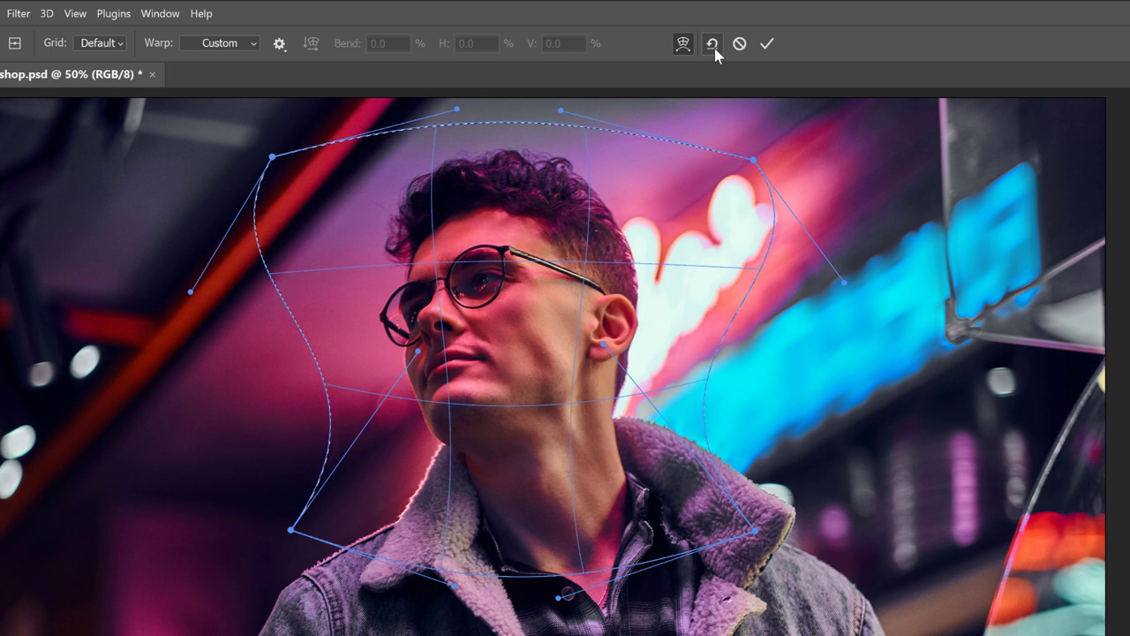
Commit the warped selection, then undo Free Transform Selection from the Edit menu.
click(767, 43)
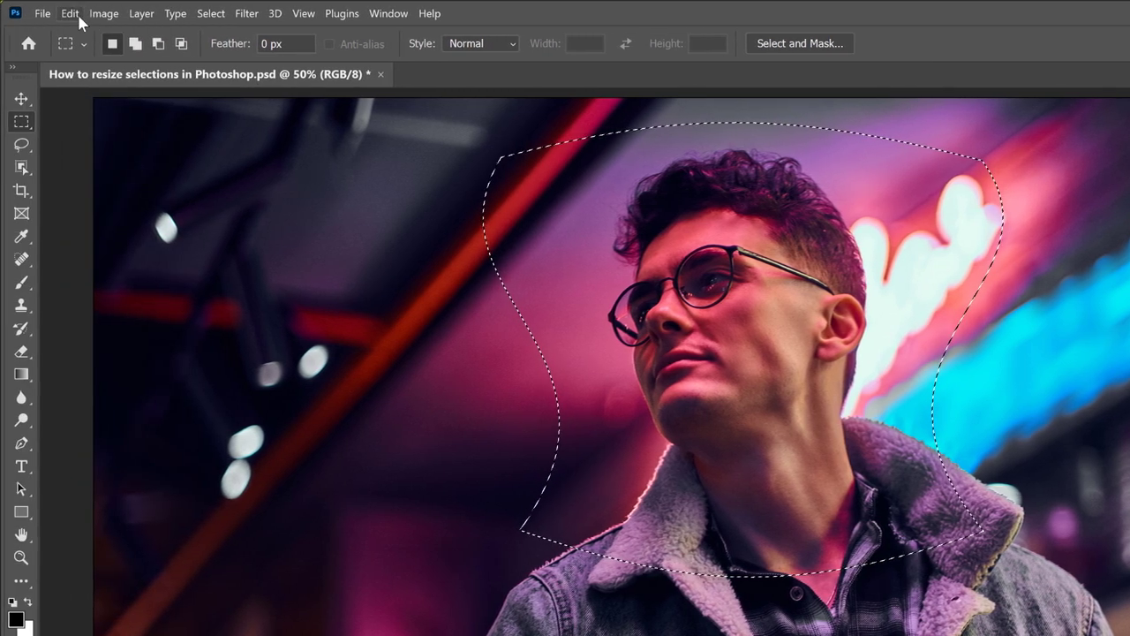
click(58, 13)
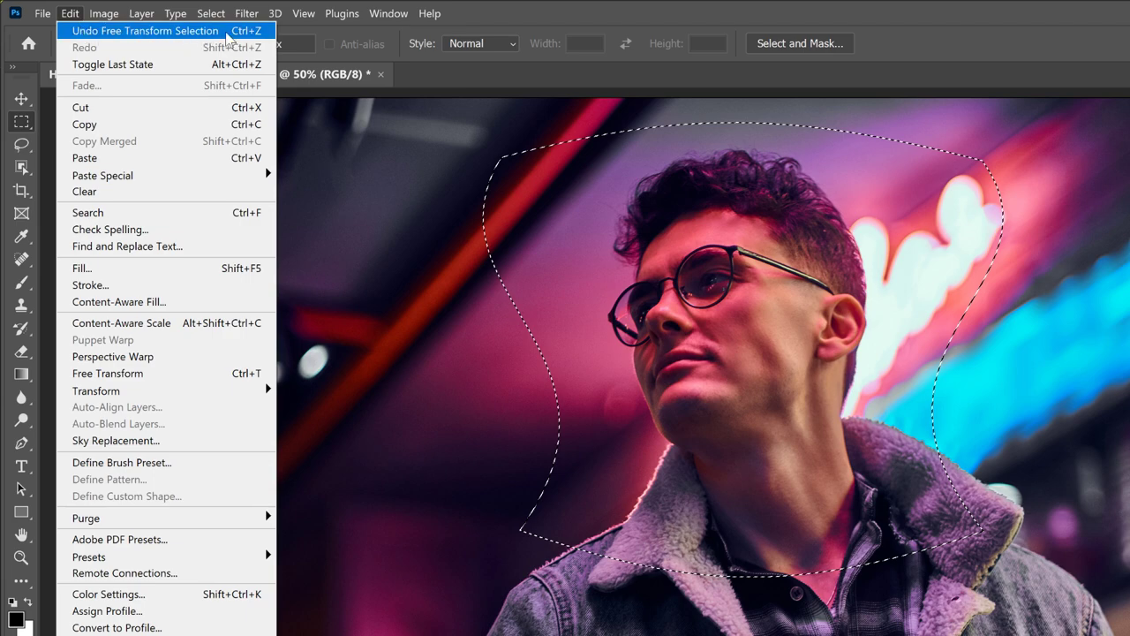
click(228, 34)
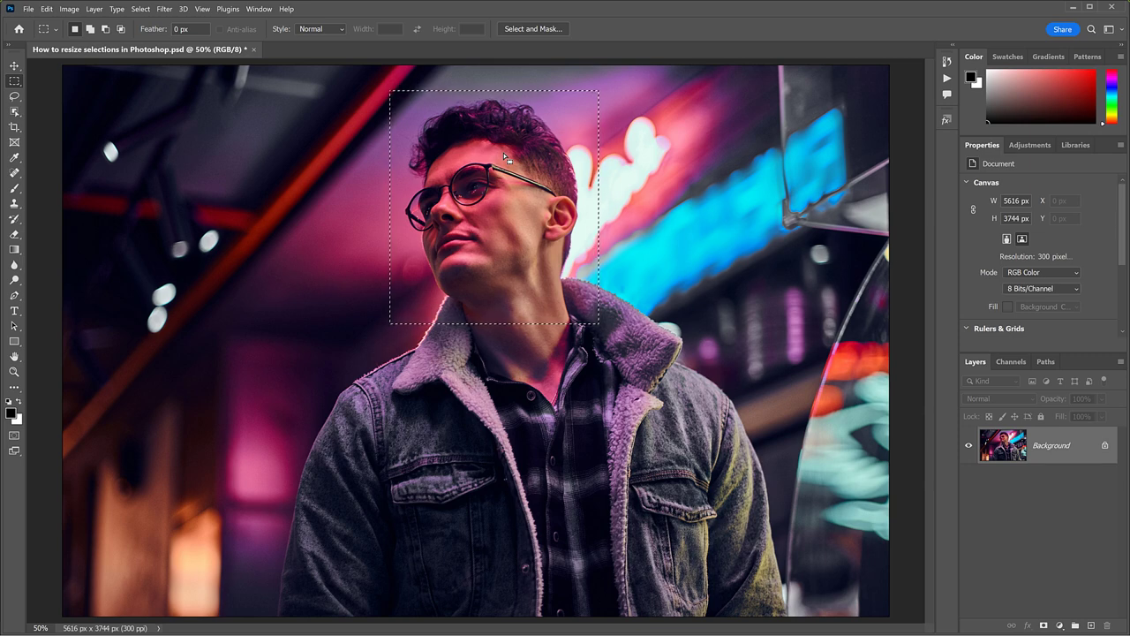
Stretch the selection vertically to 235.77% height at 100% width, spanning the photo's full height.
right_click(432, 131)
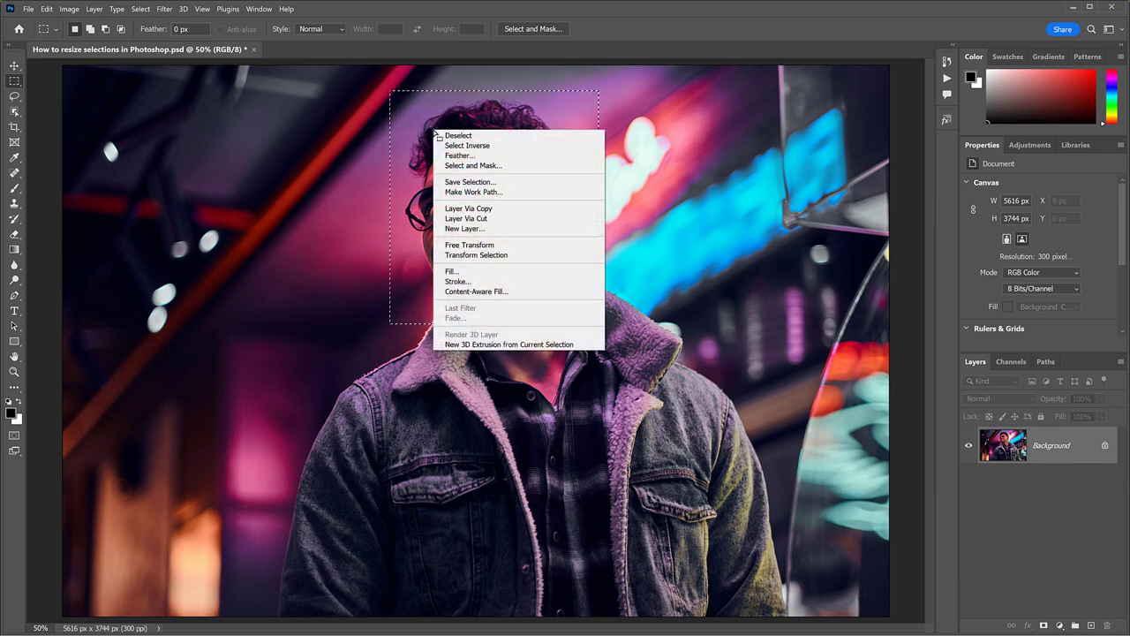
click(519, 261)
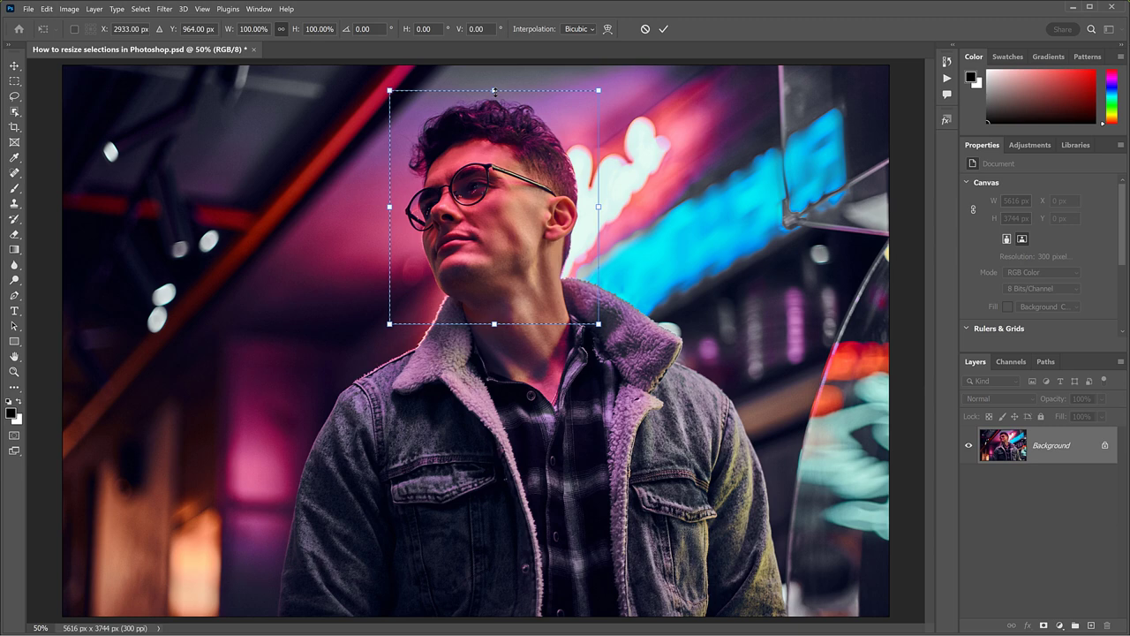
drag(494, 90, 493, 69)
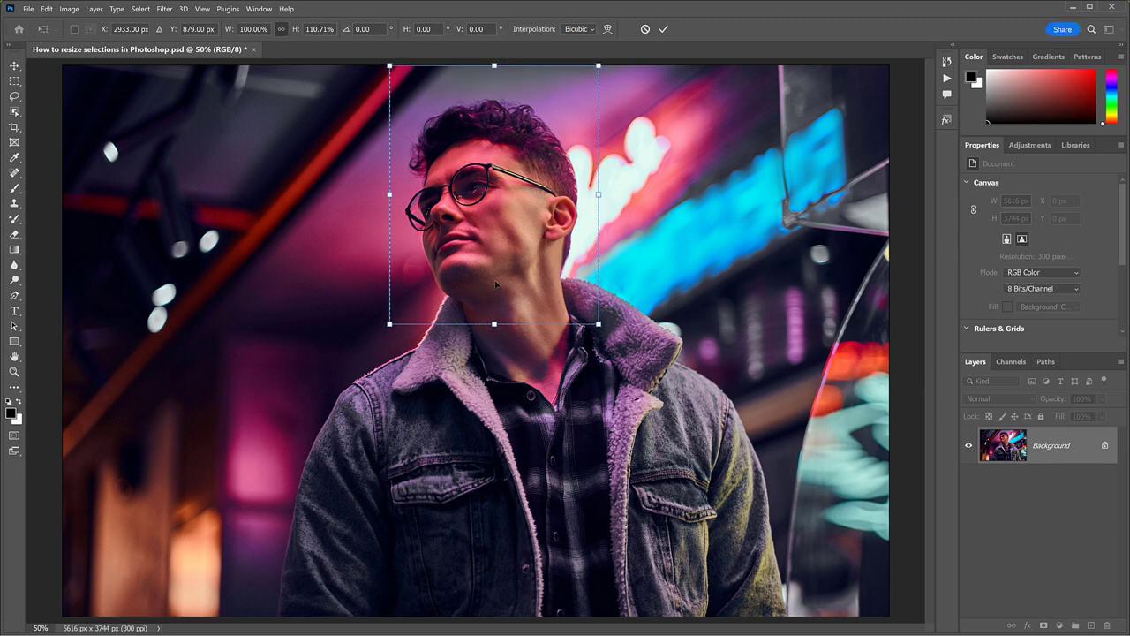
drag(493, 324, 494, 614)
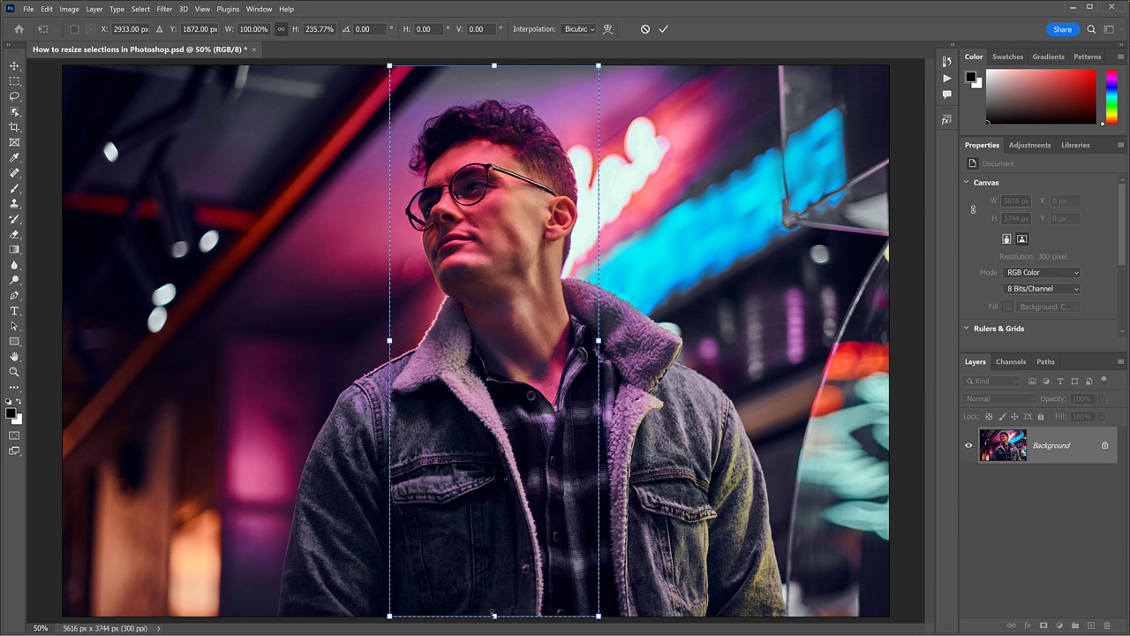
Skew the tall selection into a right-leaning parallelogram with about -25.42° horizontal skew.
right_click(445, 162)
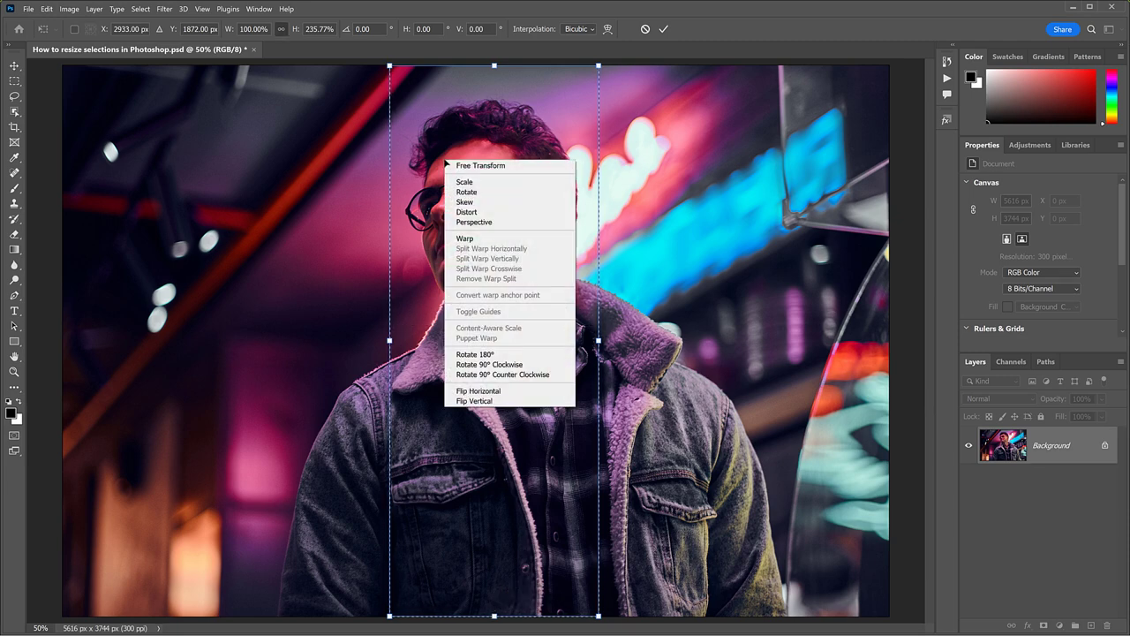
click(479, 202)
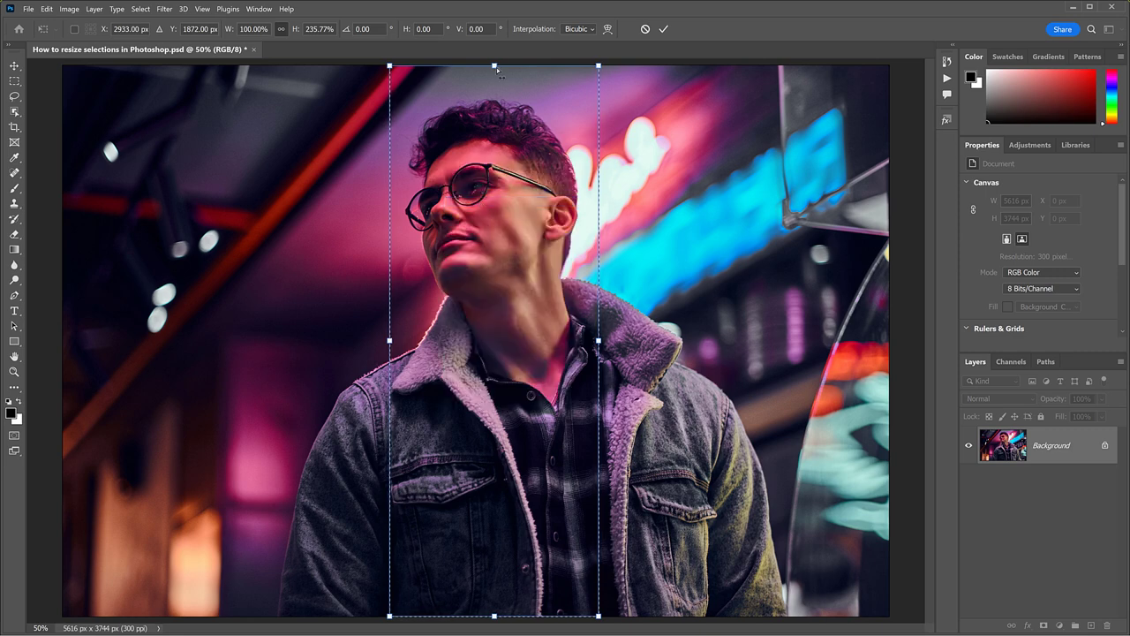
drag(497, 73, 545, 76)
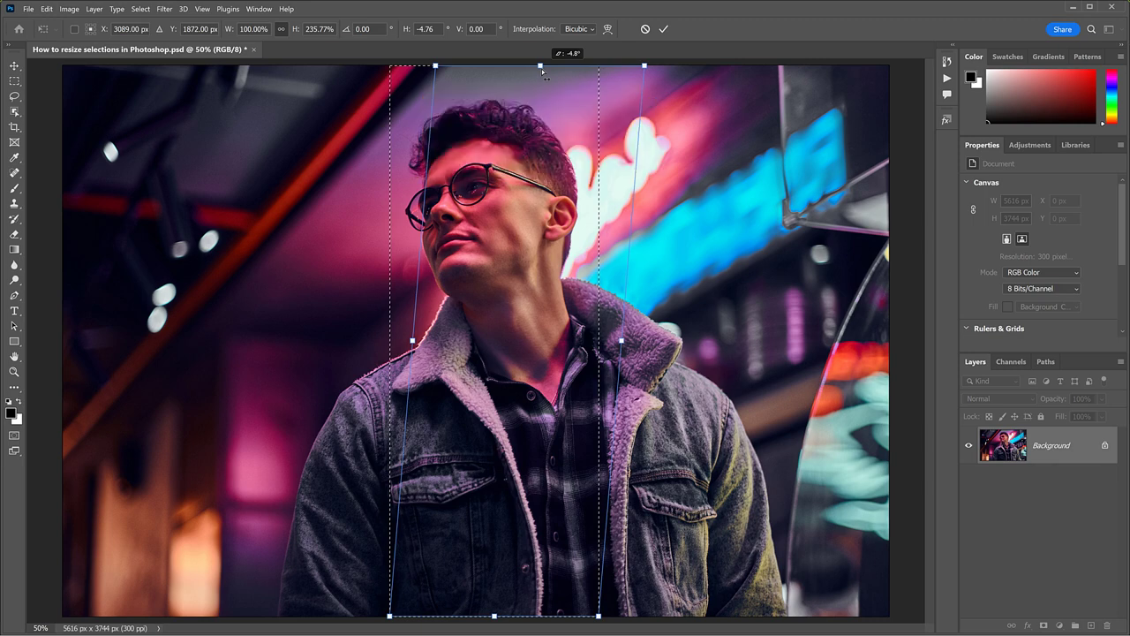
drag(545, 76, 598, 77)
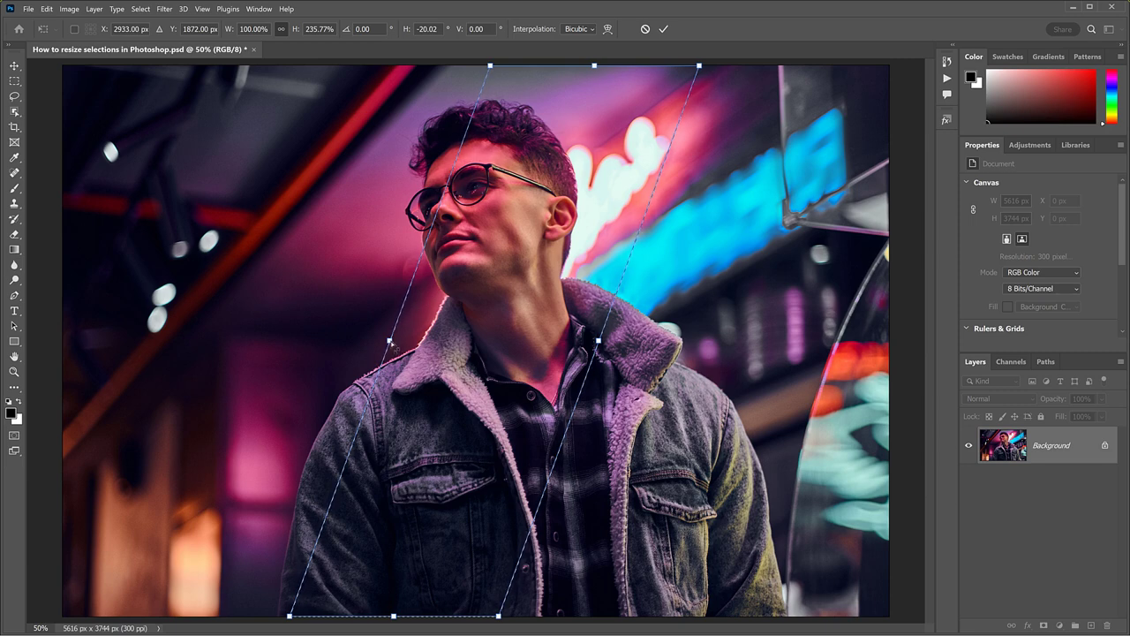
drag(389, 341, 328, 341)
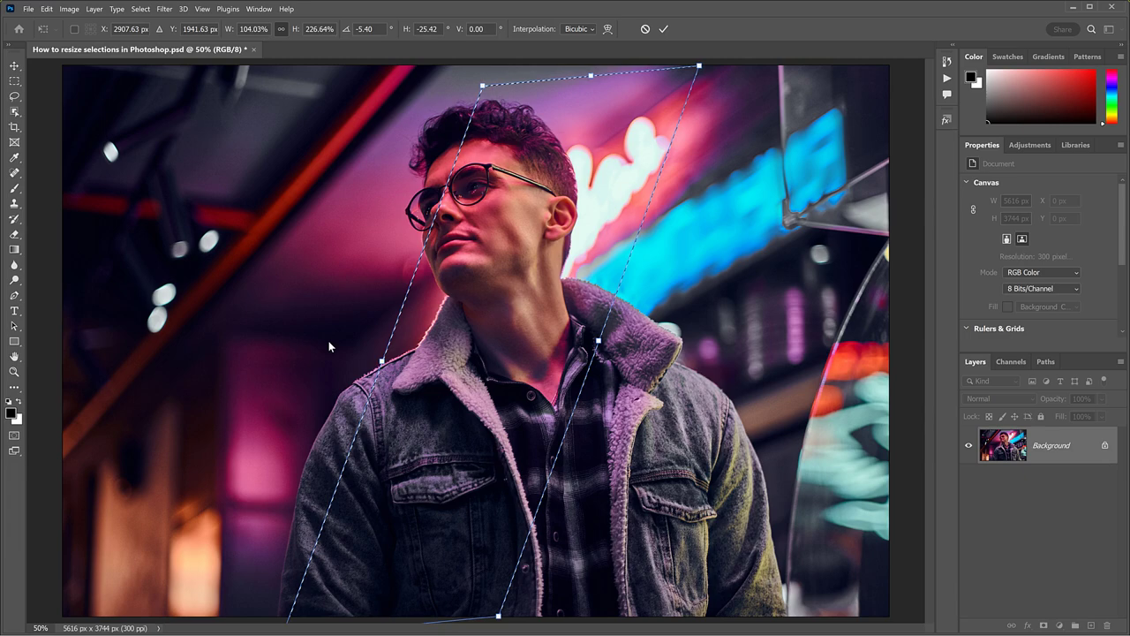
Undo the last edge tilt and resize the strip to 111.94% width with -20.02° skew.
key(ctrl+z)
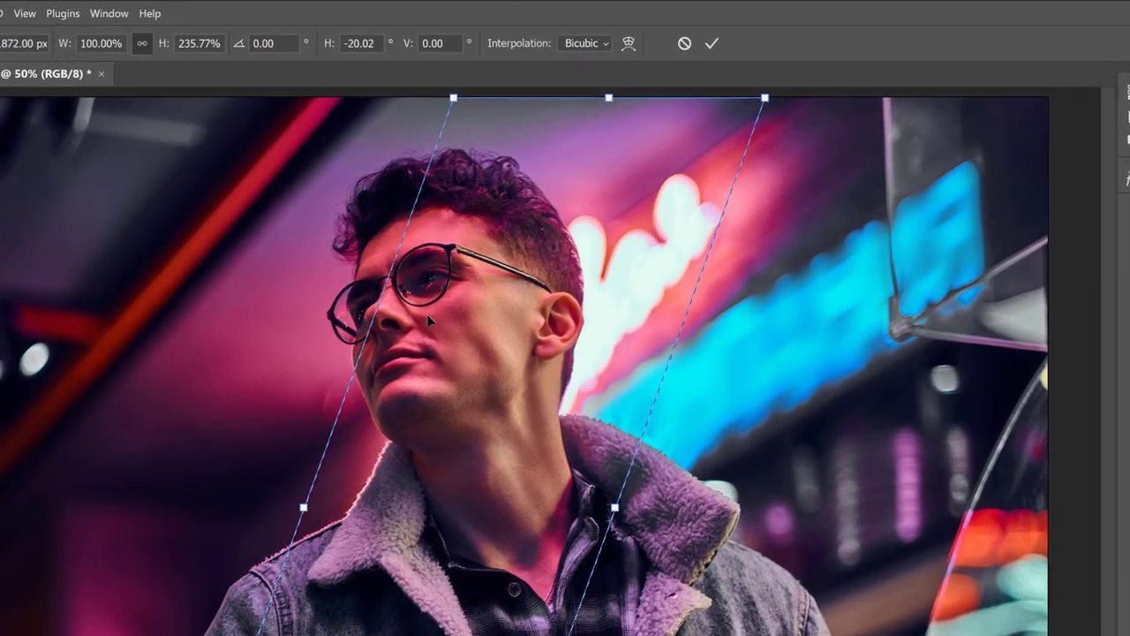
right_click(474, 216)
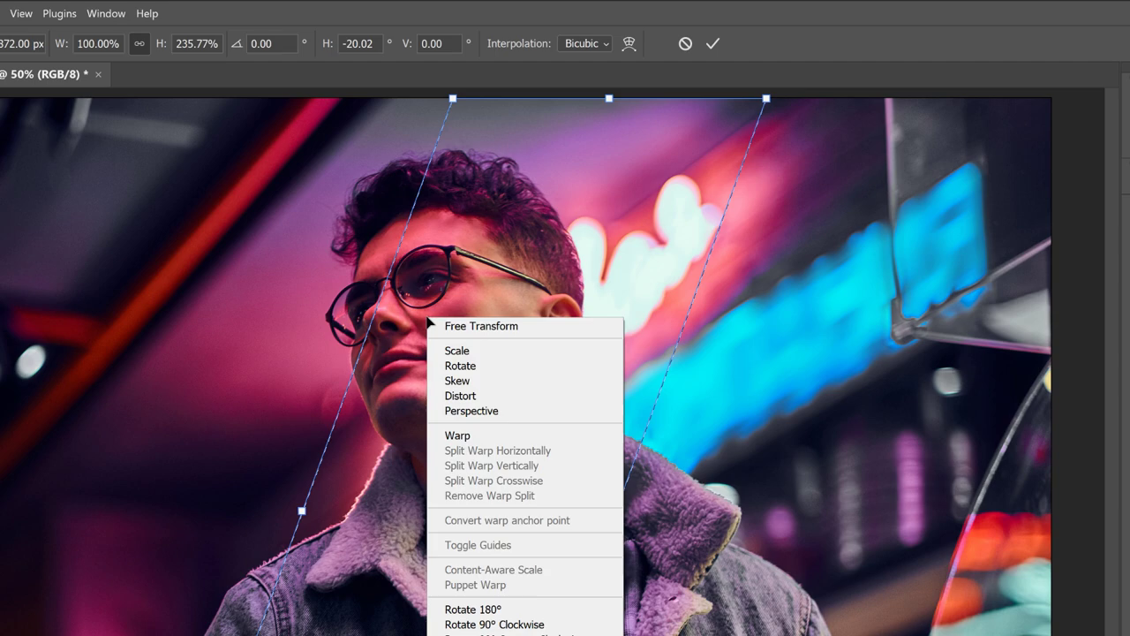
click(530, 327)
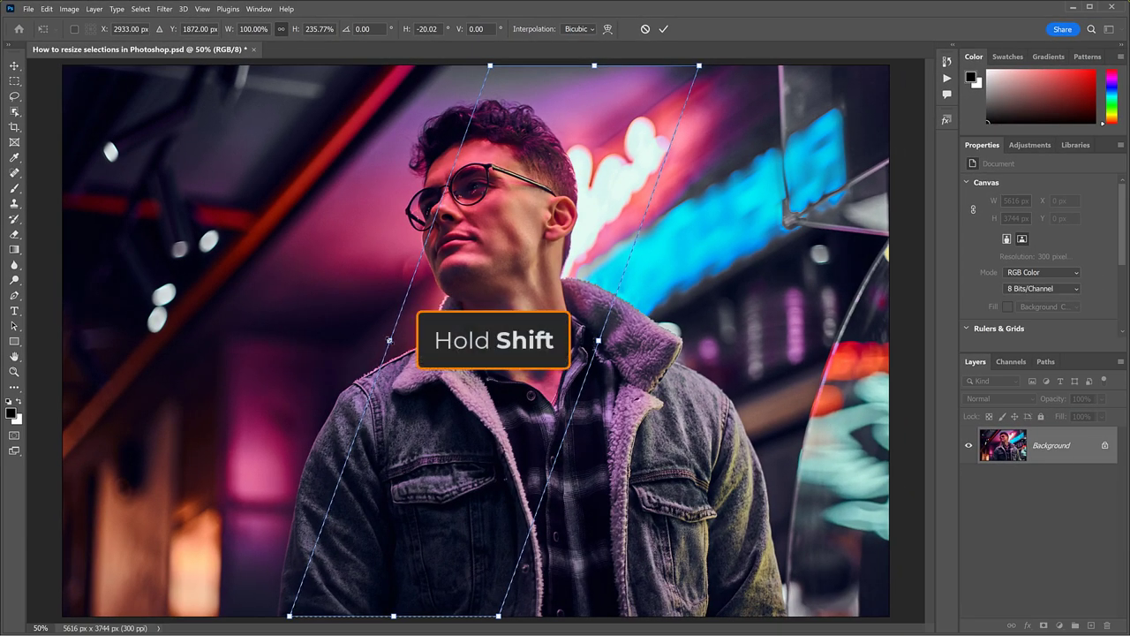
drag(389, 340, 328, 340)
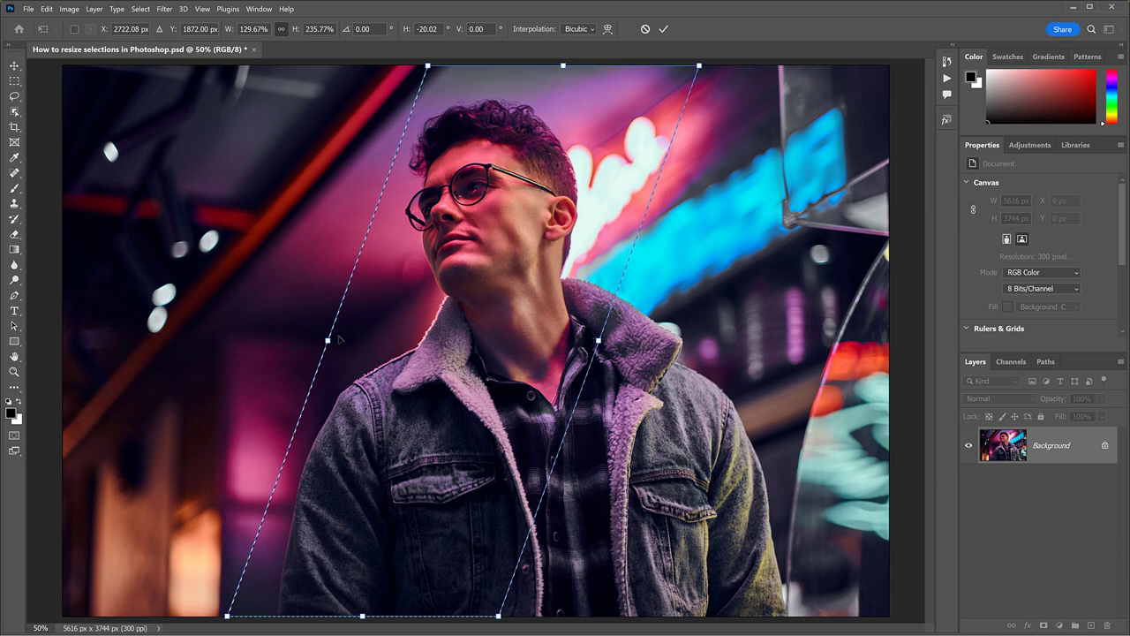
drag(598, 340, 561, 340)
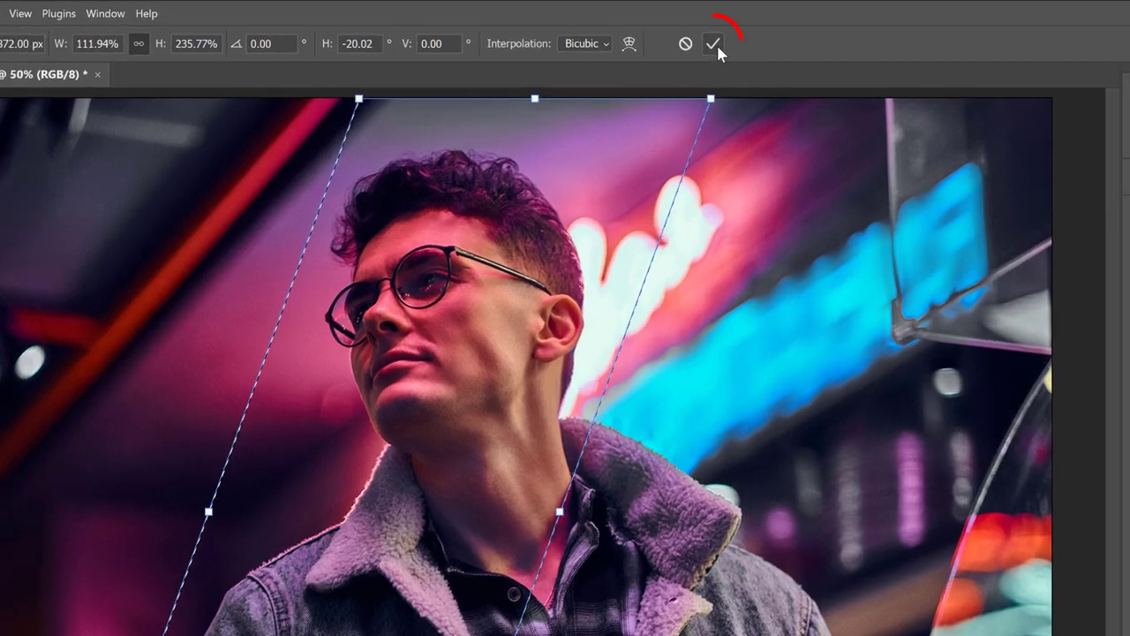
Commit the slanted selection and add a layer mask from it to the photo layer.
click(717, 45)
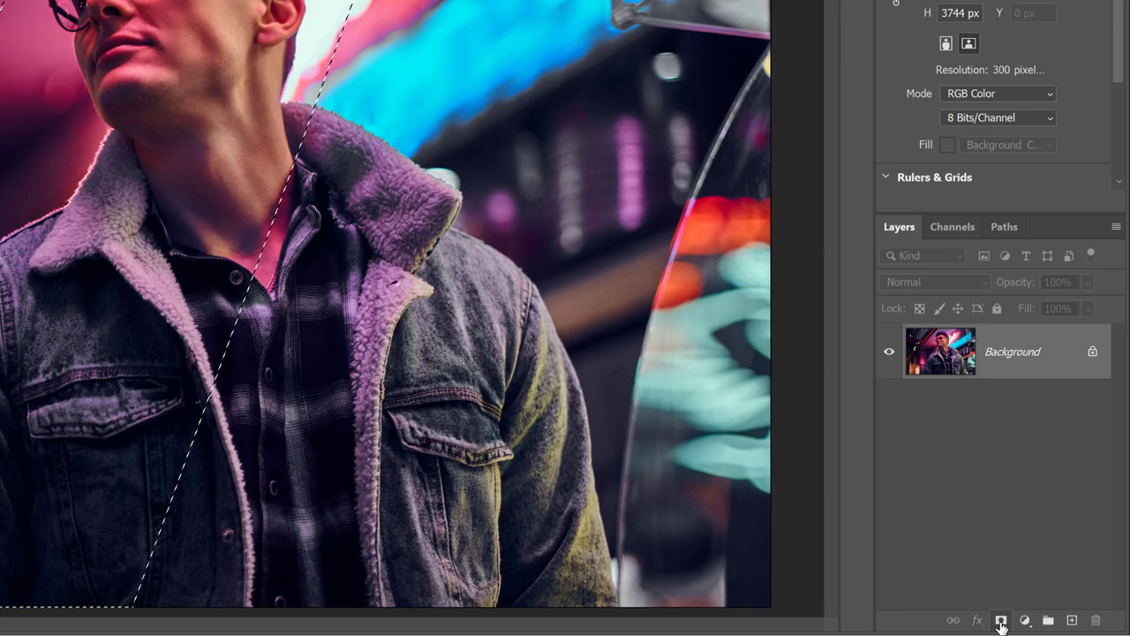
click(1000, 621)
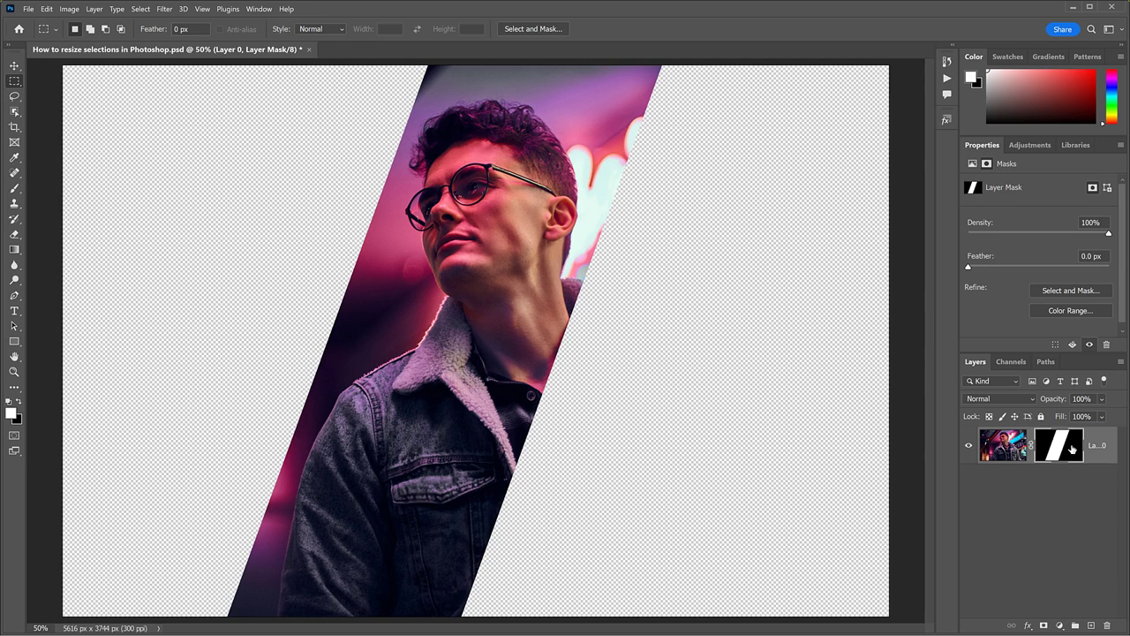
Add a black (#000000) Solid Color fill layer and move it below Layer 0.
click(1060, 625)
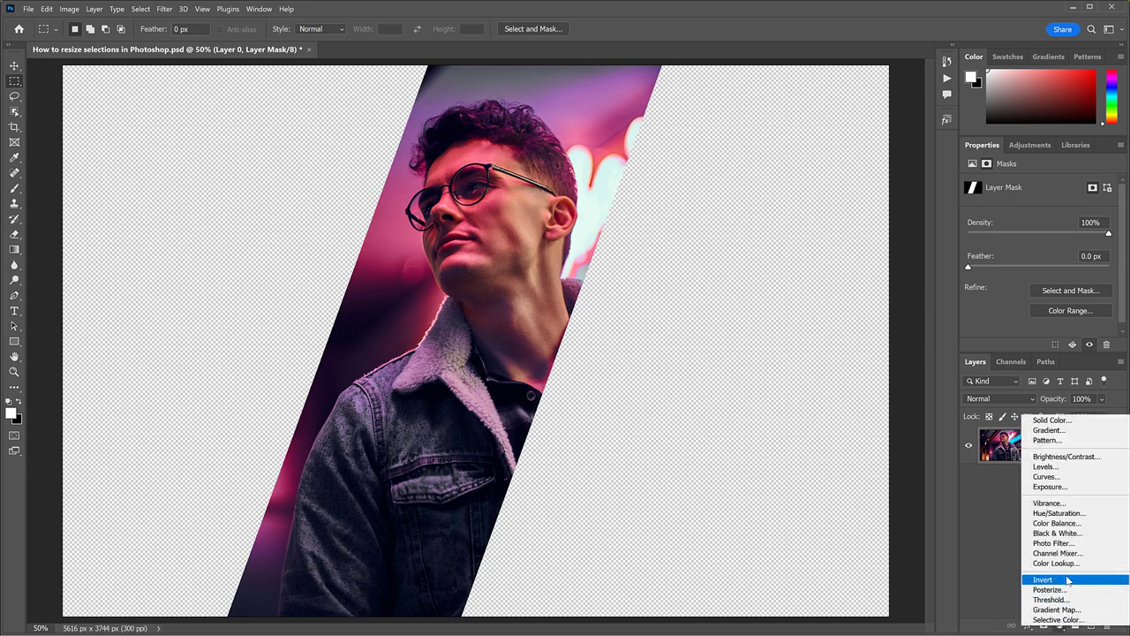
click(1079, 422)
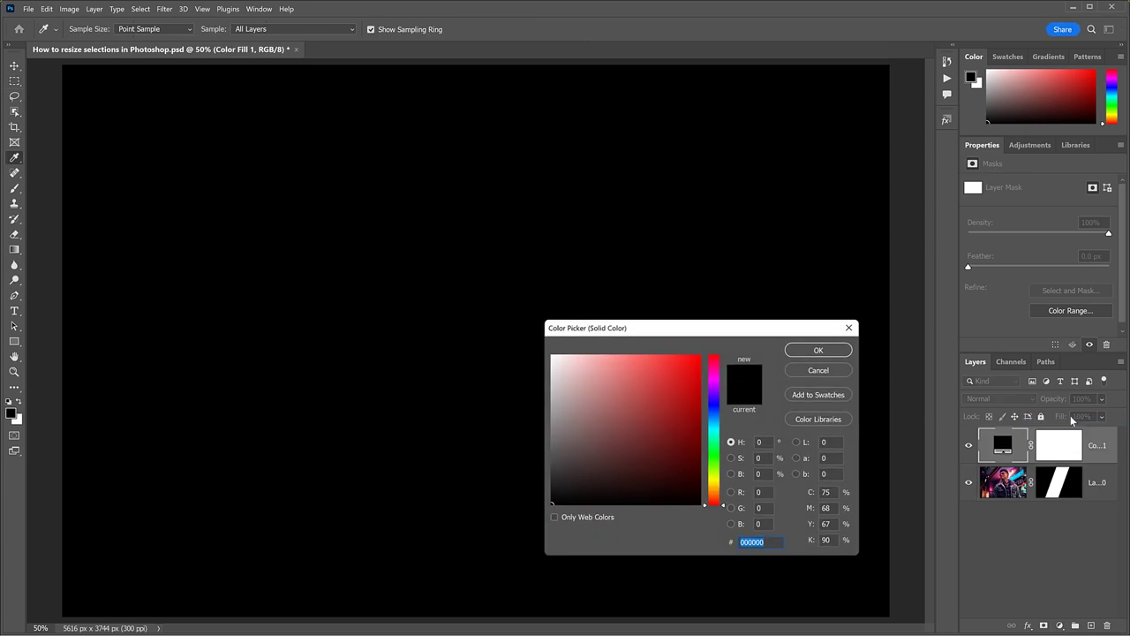
click(818, 351)
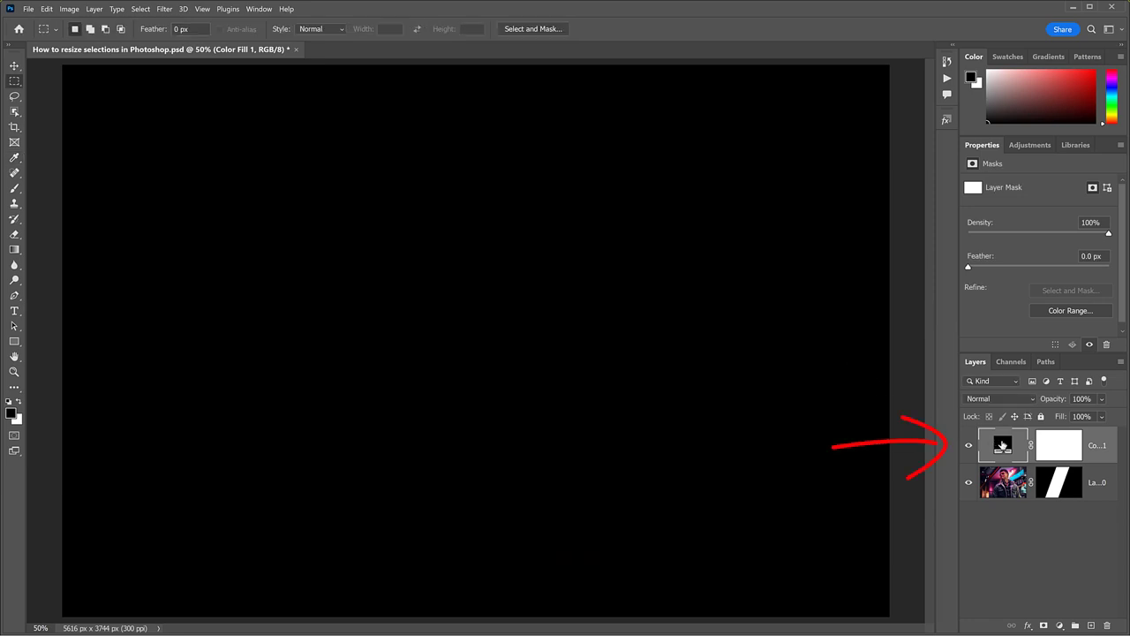
drag(1001, 444, 1000, 500)
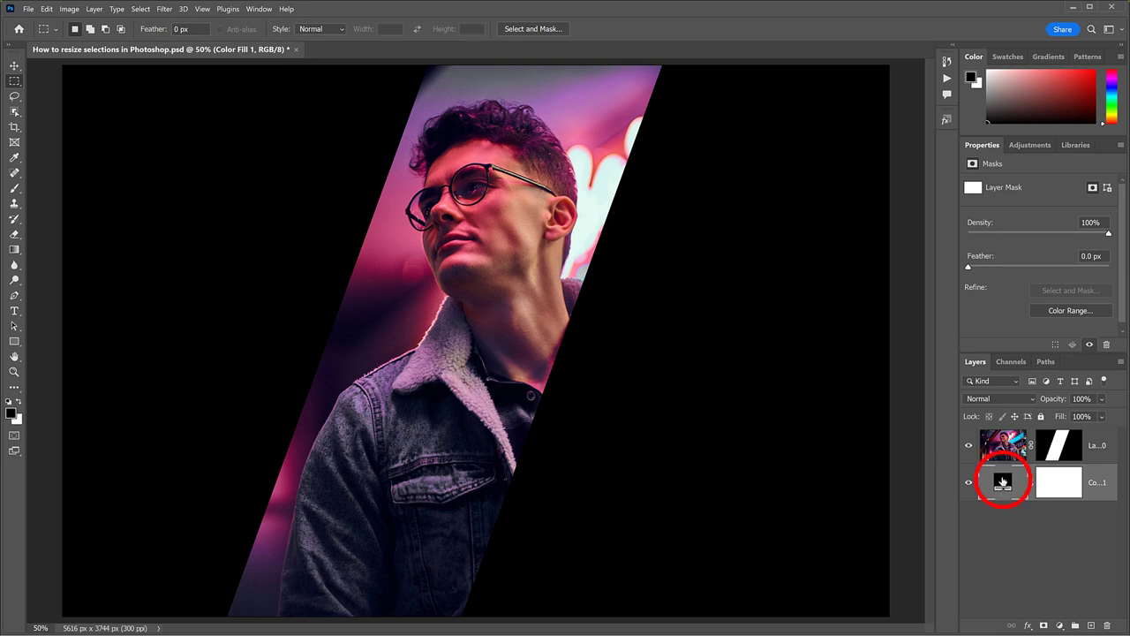
Recolor the Color Fill layer to dark purple (#1f0a27) sampled from the photo's shadows.
click(1002, 481)
double_click(1002, 480)
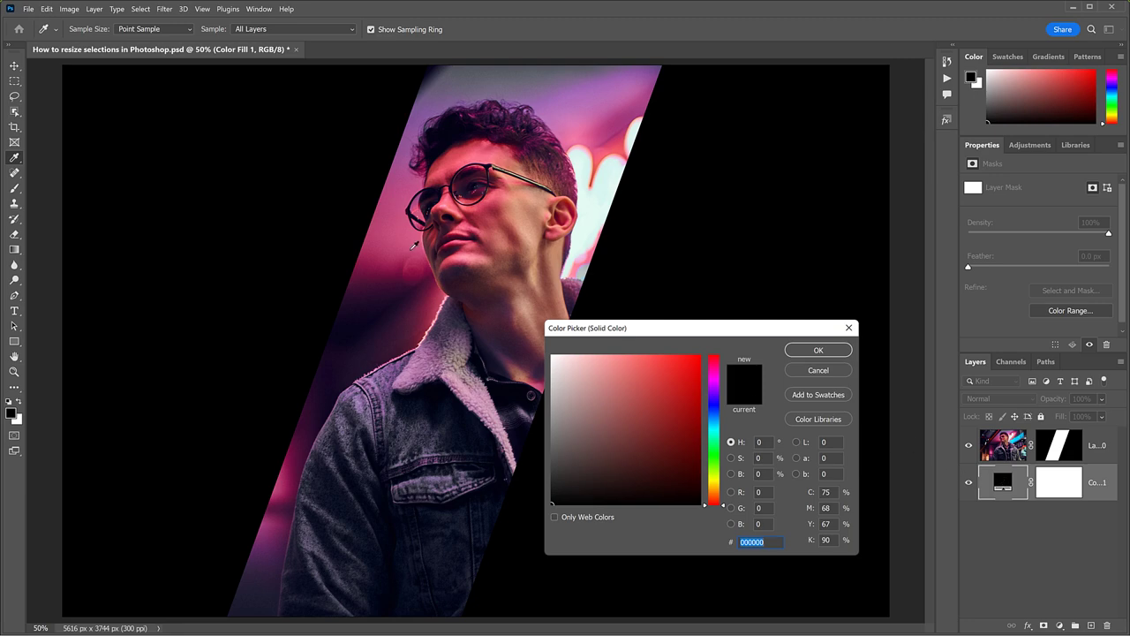
click(401, 231)
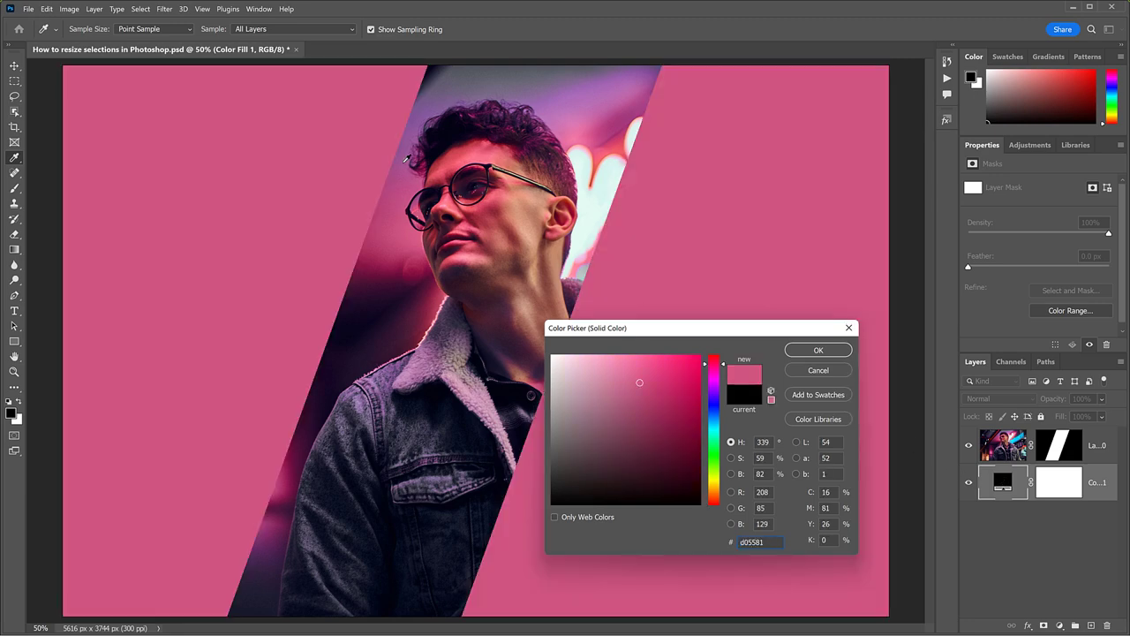
click(374, 300)
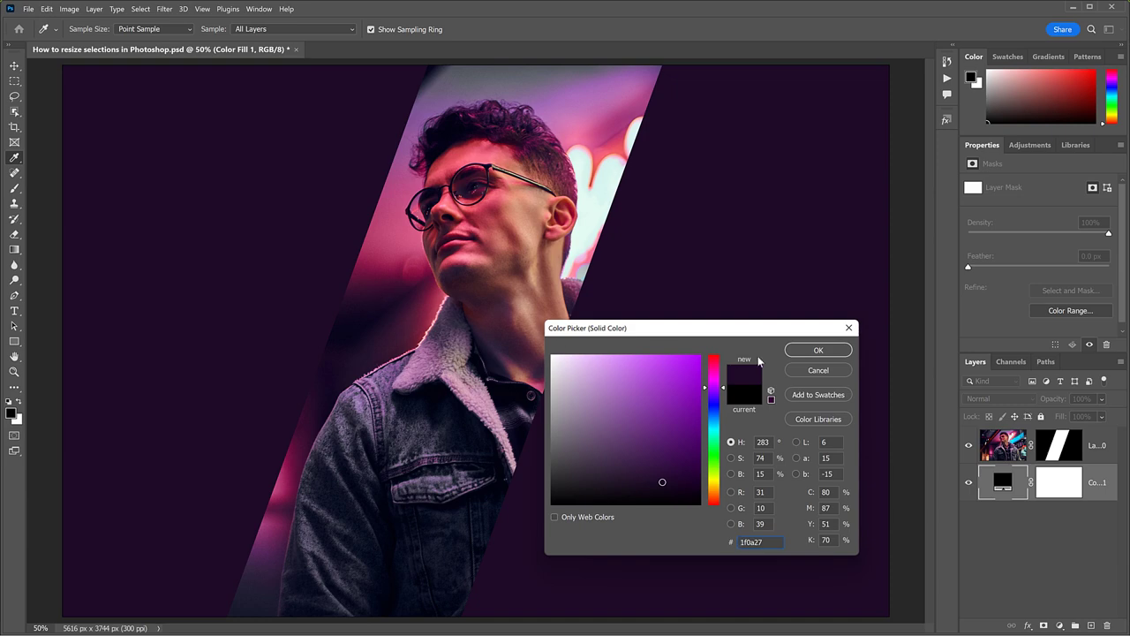
click(833, 352)
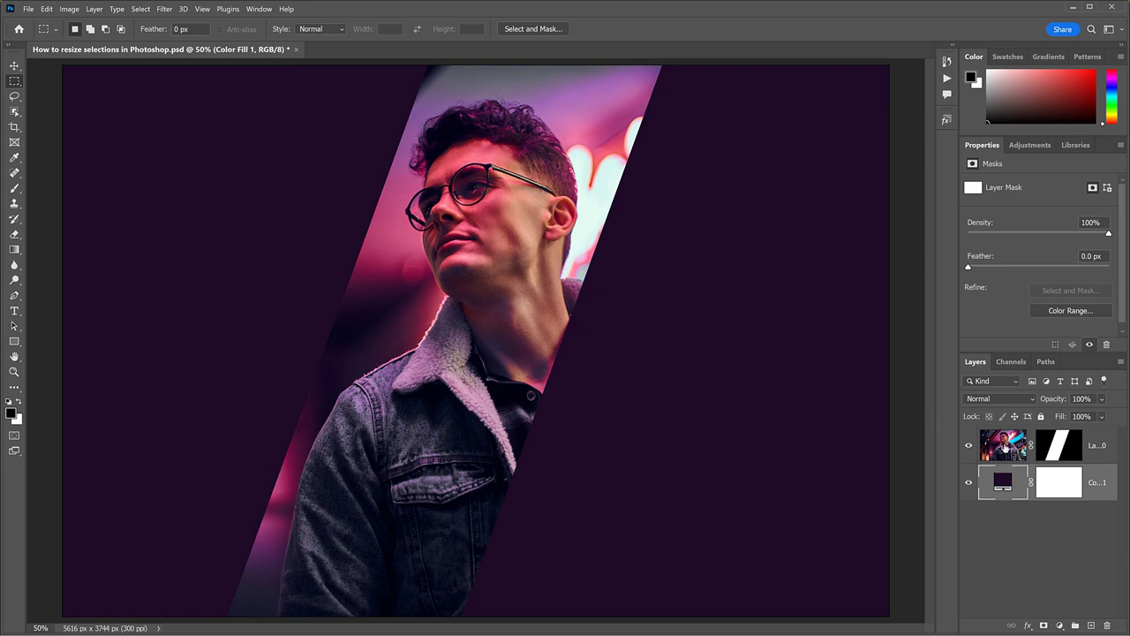
Move Layer 0's masked portrait strip right to X 1544 px.
click(1004, 448)
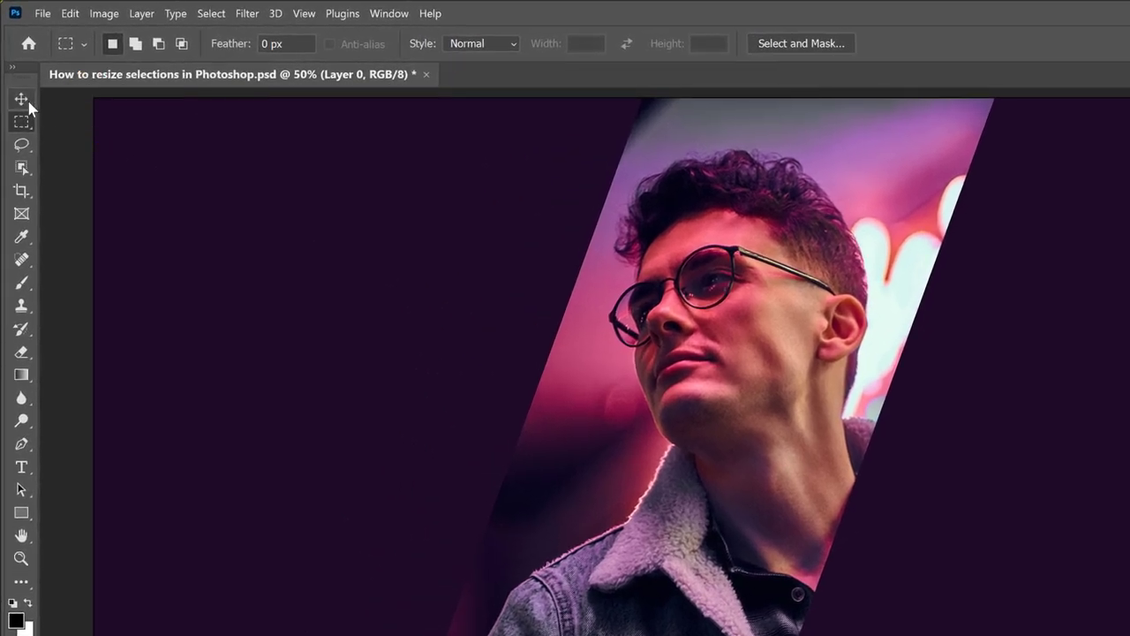
click(25, 100)
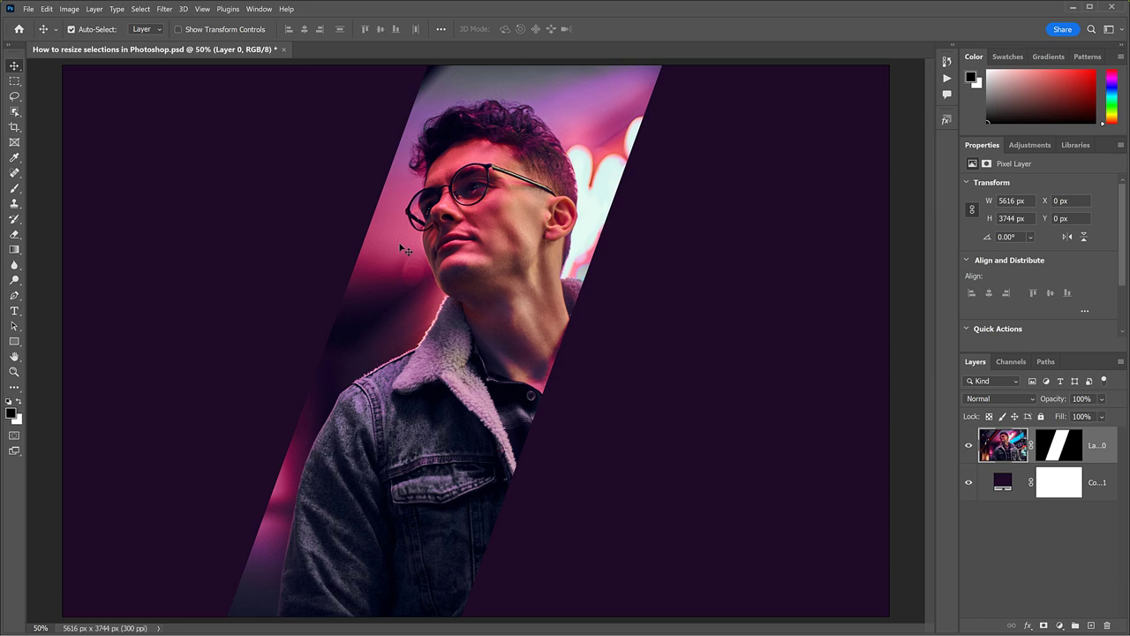
drag(402, 249, 630, 253)
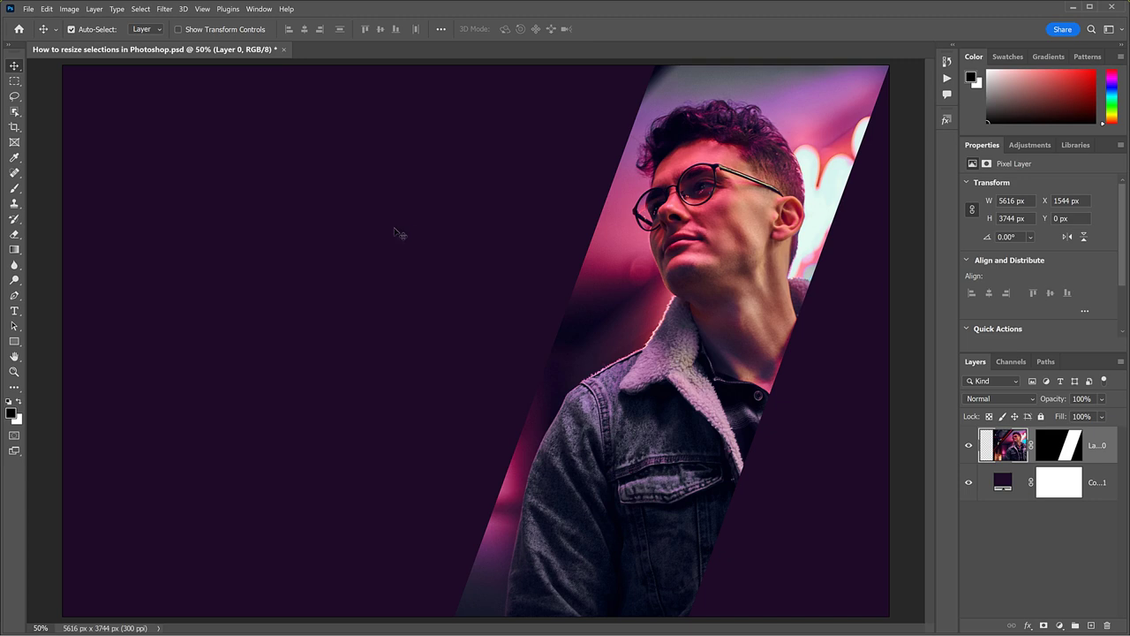